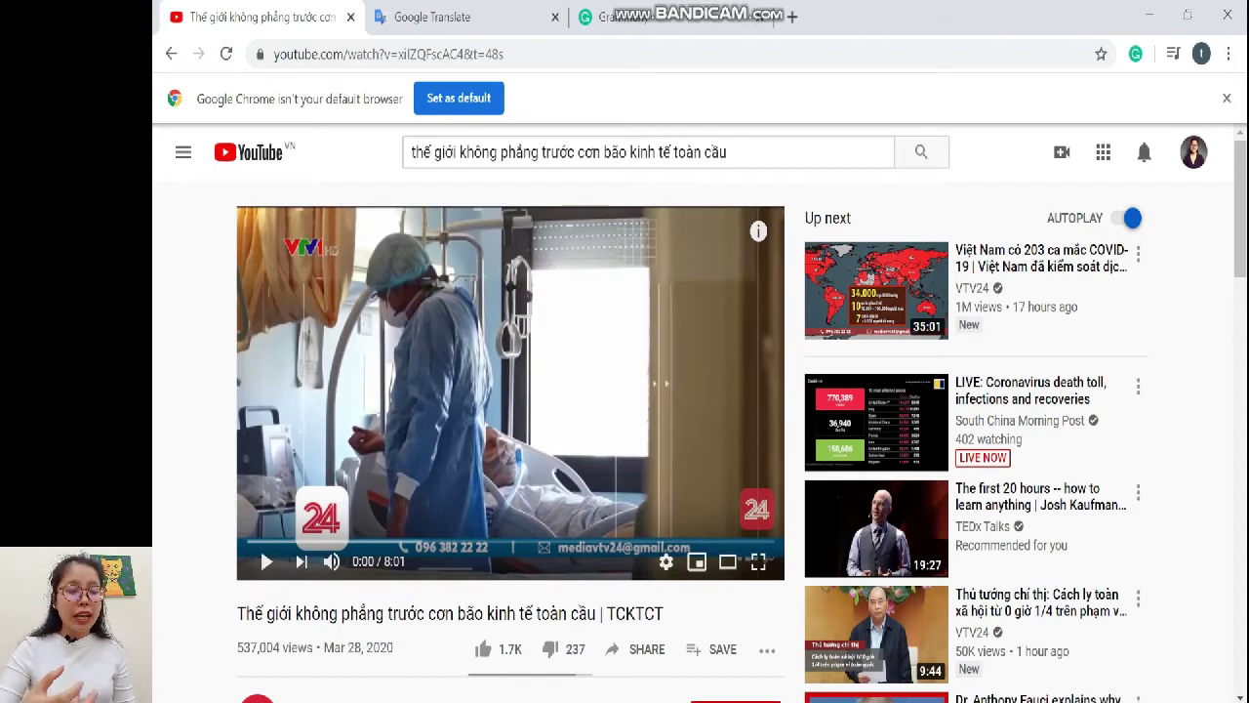
key("ctrl+Tab")
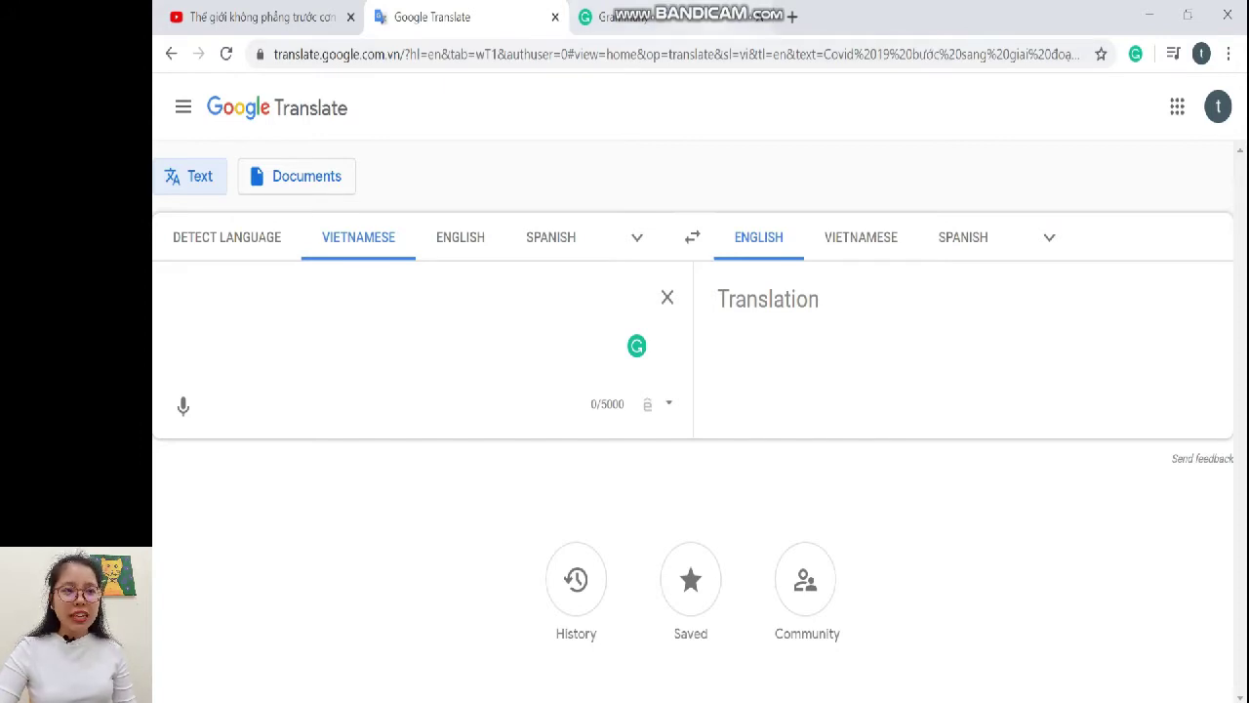
left_click(624, 16)
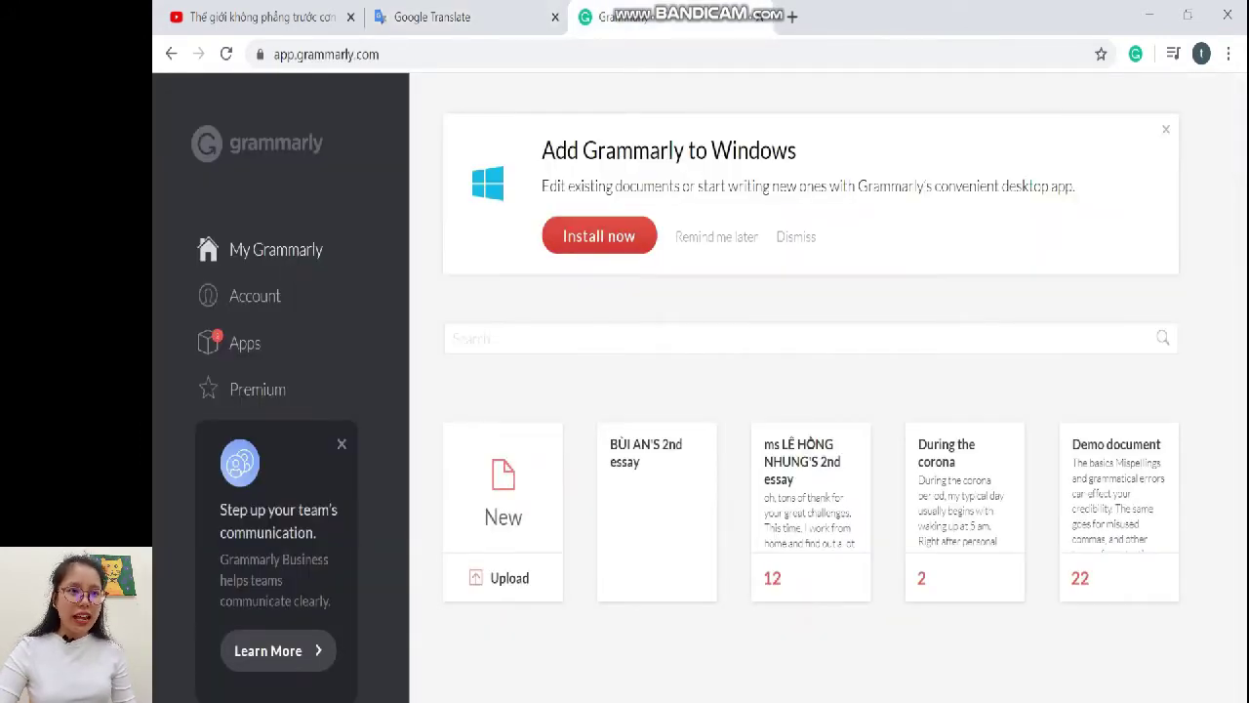
left_click(463, 16)
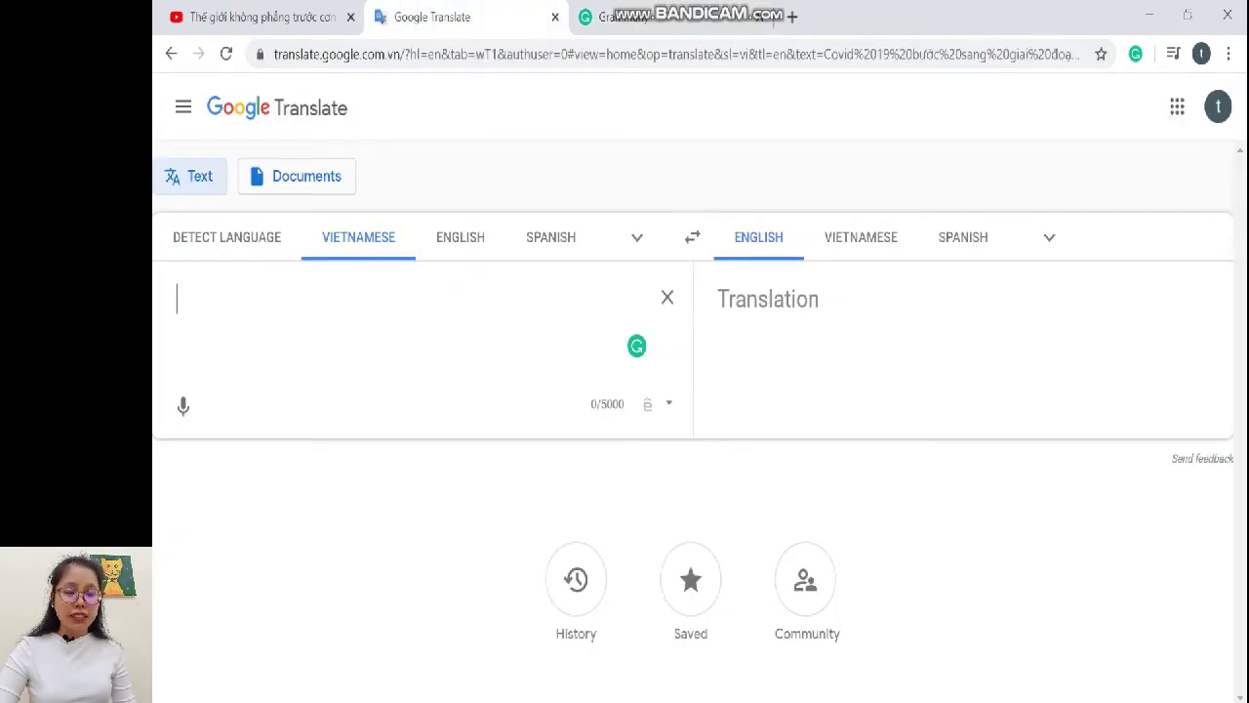
key("ctrl+Tab")
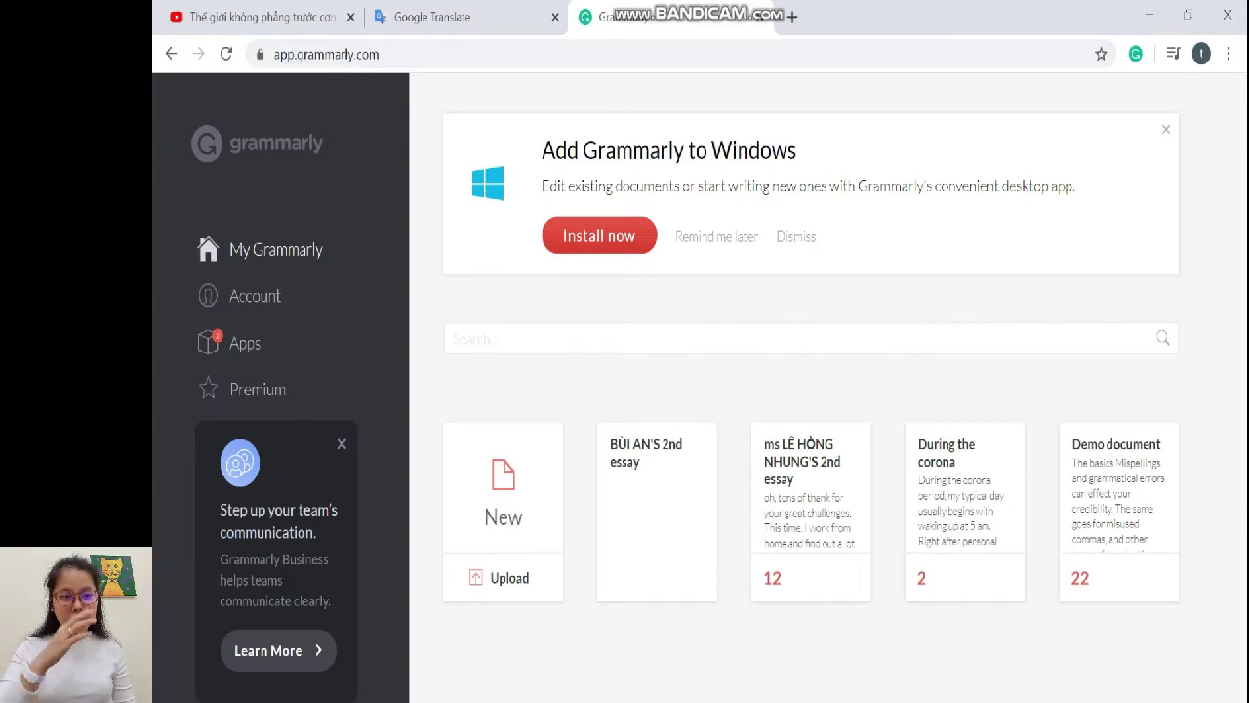
key("ctrl+Tab")
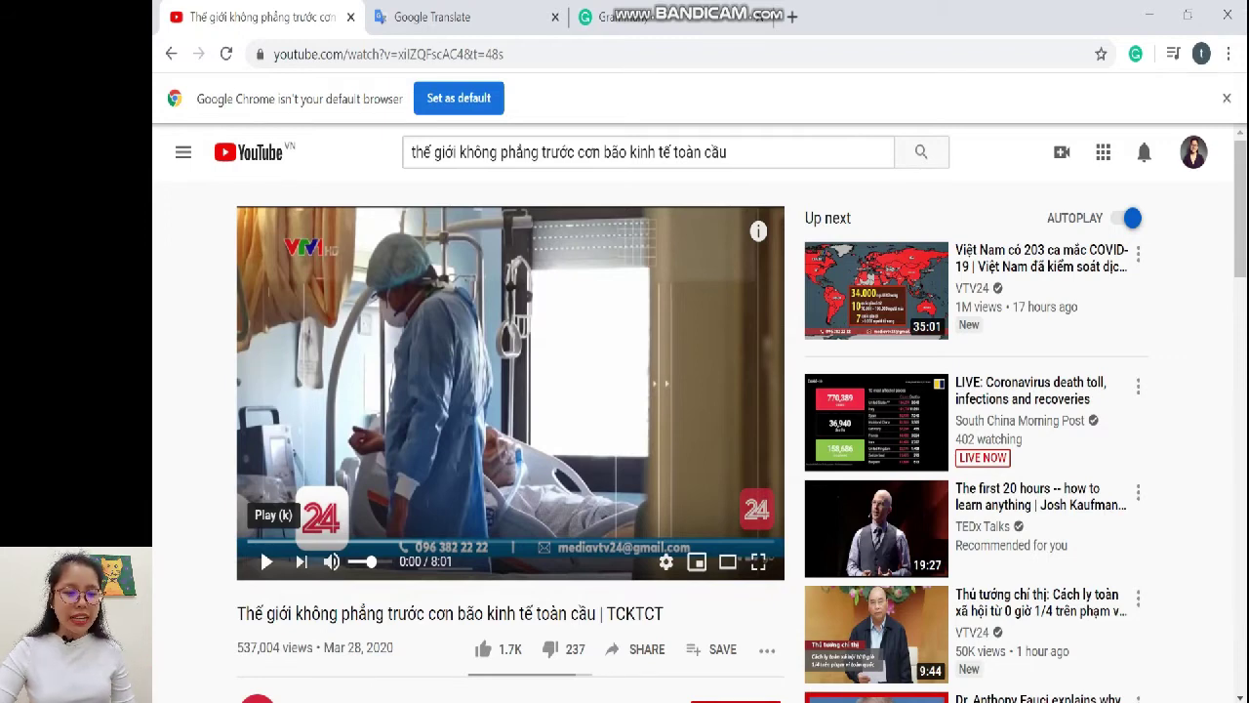
Play the opening seconds of the YouTube news video, pause it, and enter "Covid 19 bước sang giai đoạn mới." in Google Translate.
left_click(266, 561)
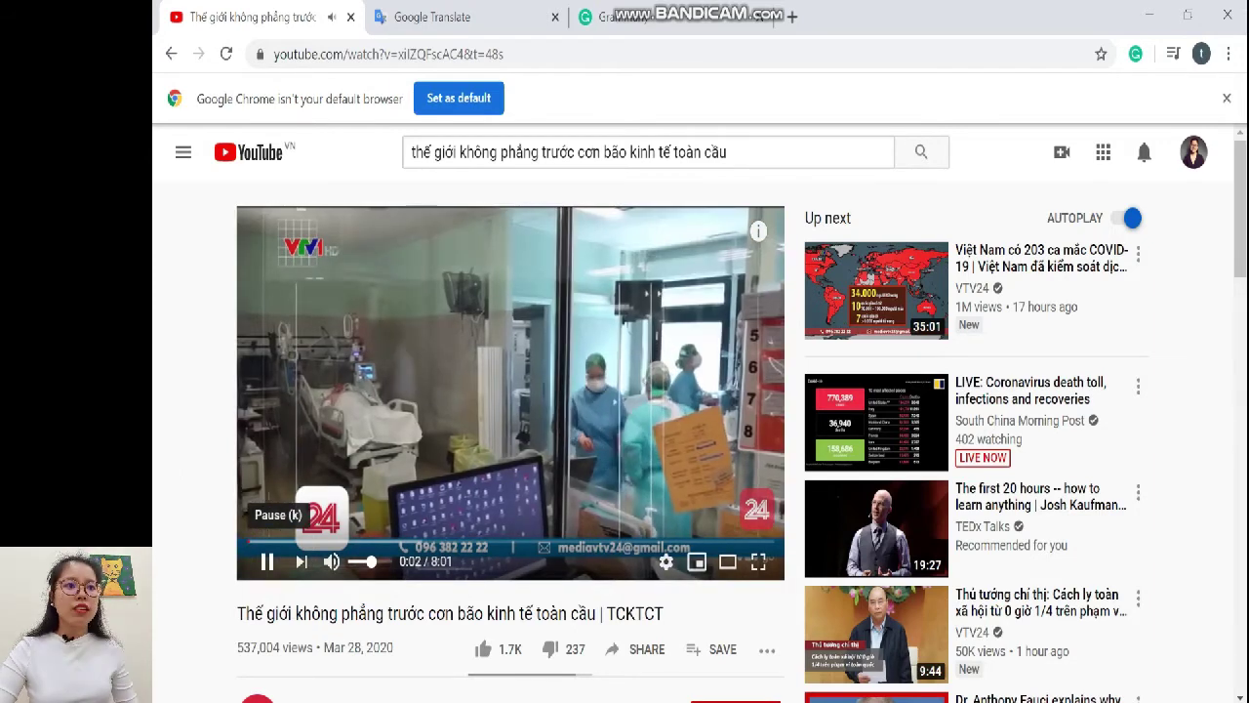
left_click(267, 561)
key("ctrl+Tab")
type("C")
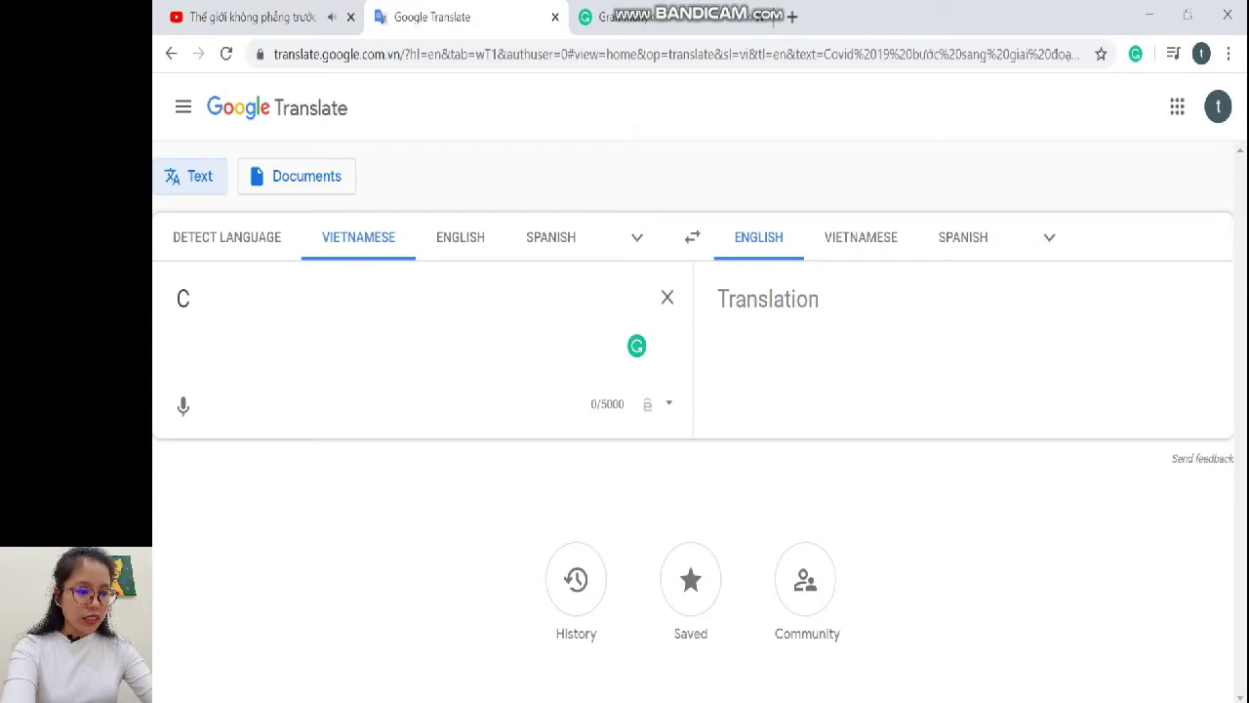
type("ovid ")
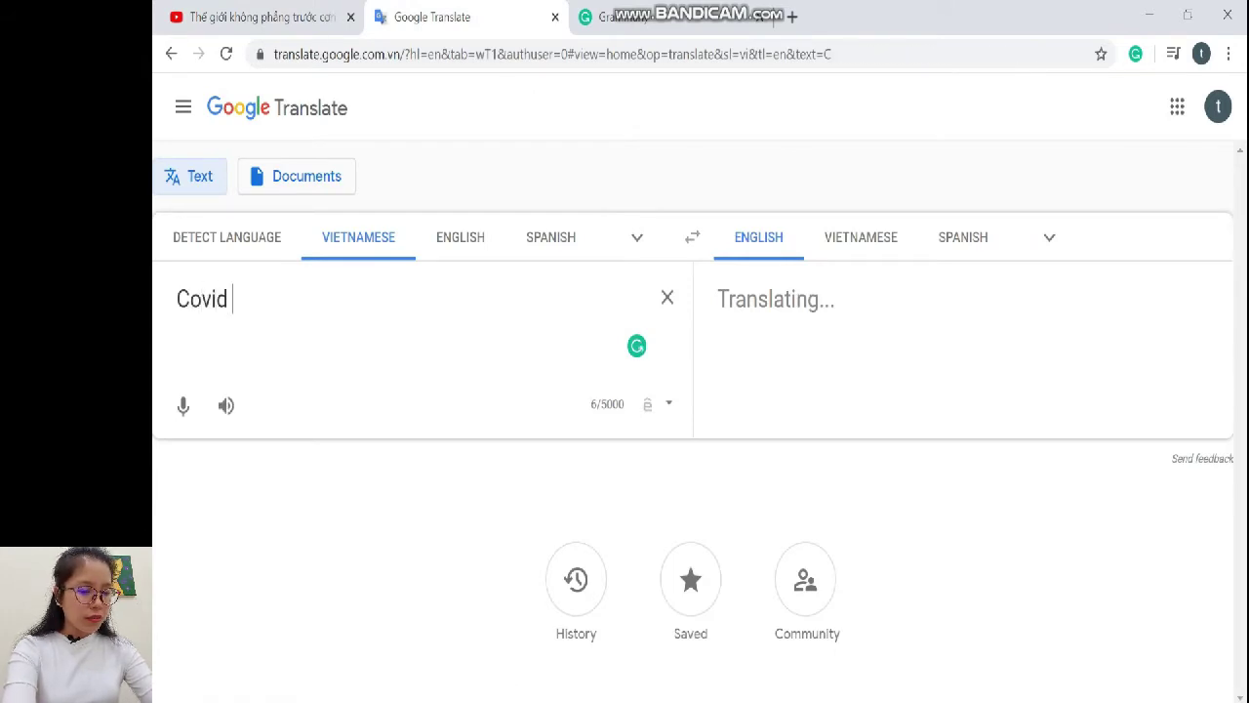
type("19 sang giai do")
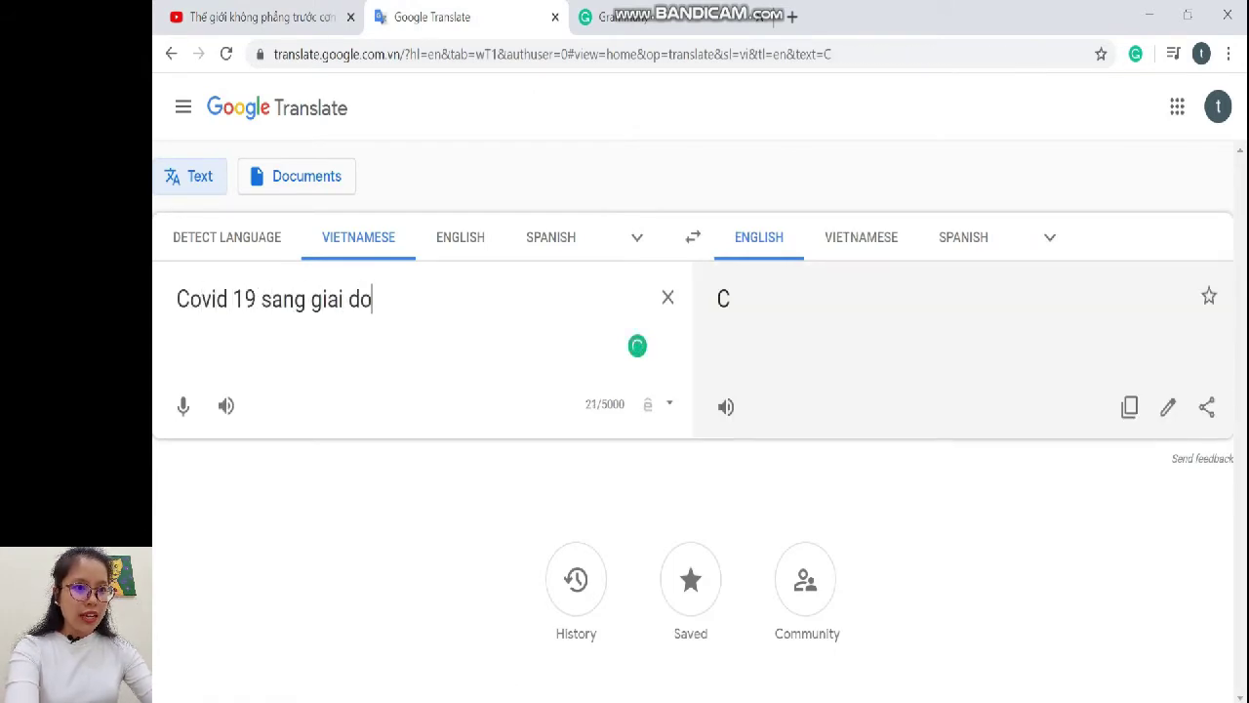
key("BackSpace")
key("BackSpace")
type("đoạn mới.")
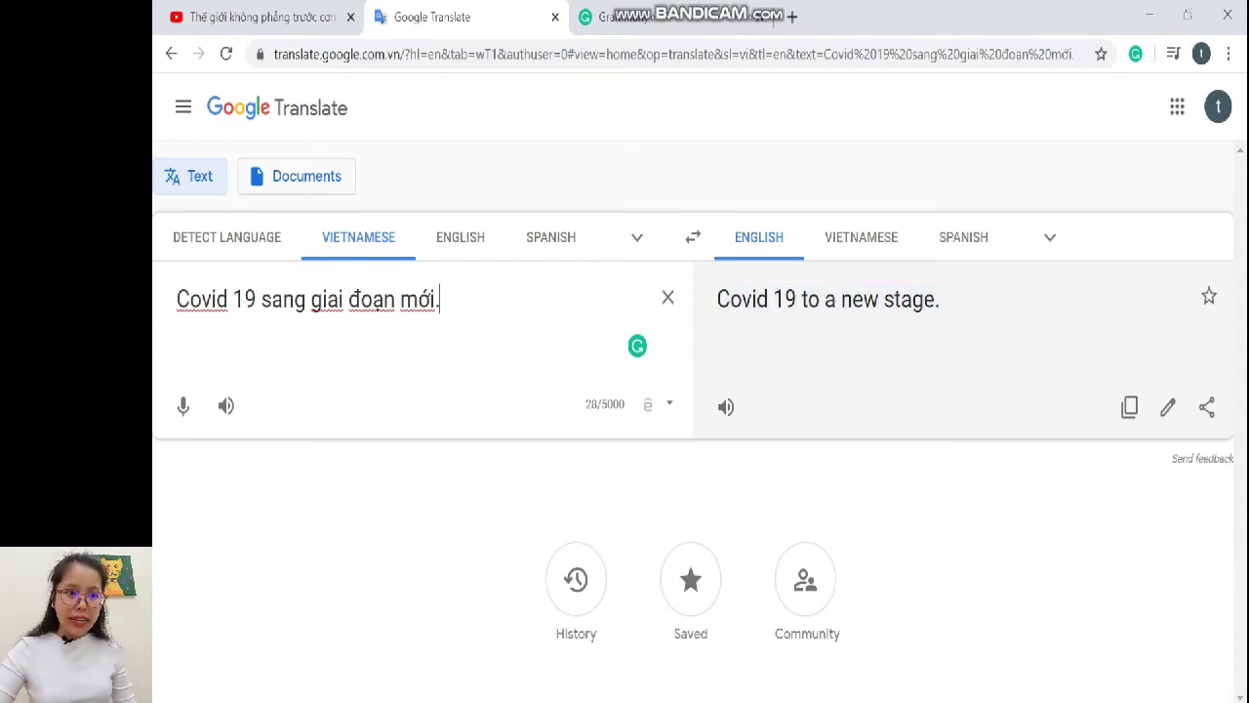
left_click(261, 299)
type("bước")
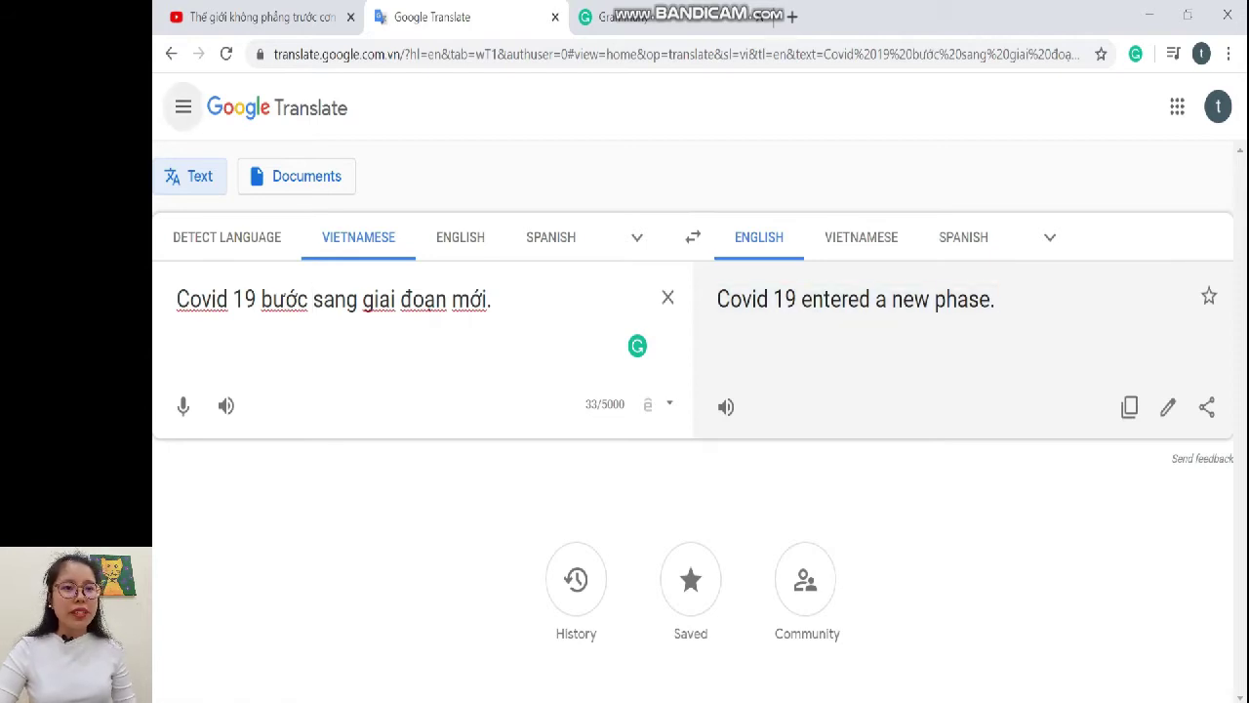
Listen to the next sentence of the YouTube video and add it in Google Translate as a new line: "1/3 dân số thế giới bị phong tỏa.".
left_click(256, 17)
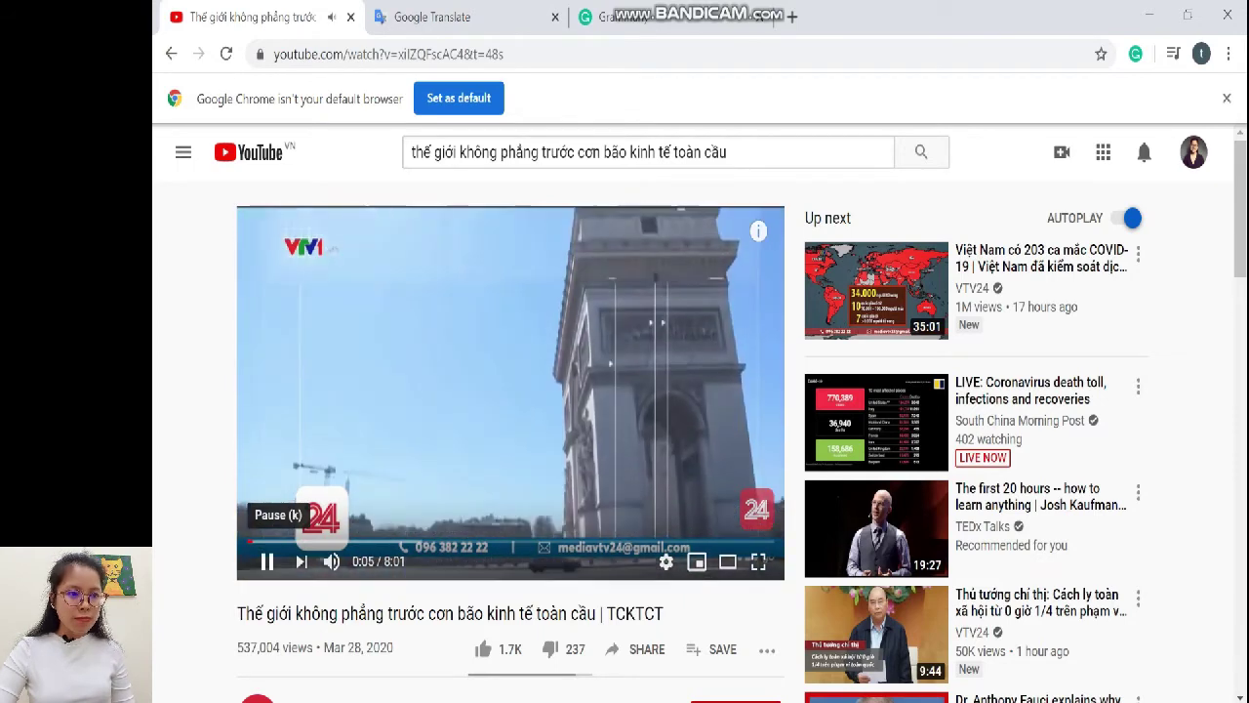
left_click(432, 17)
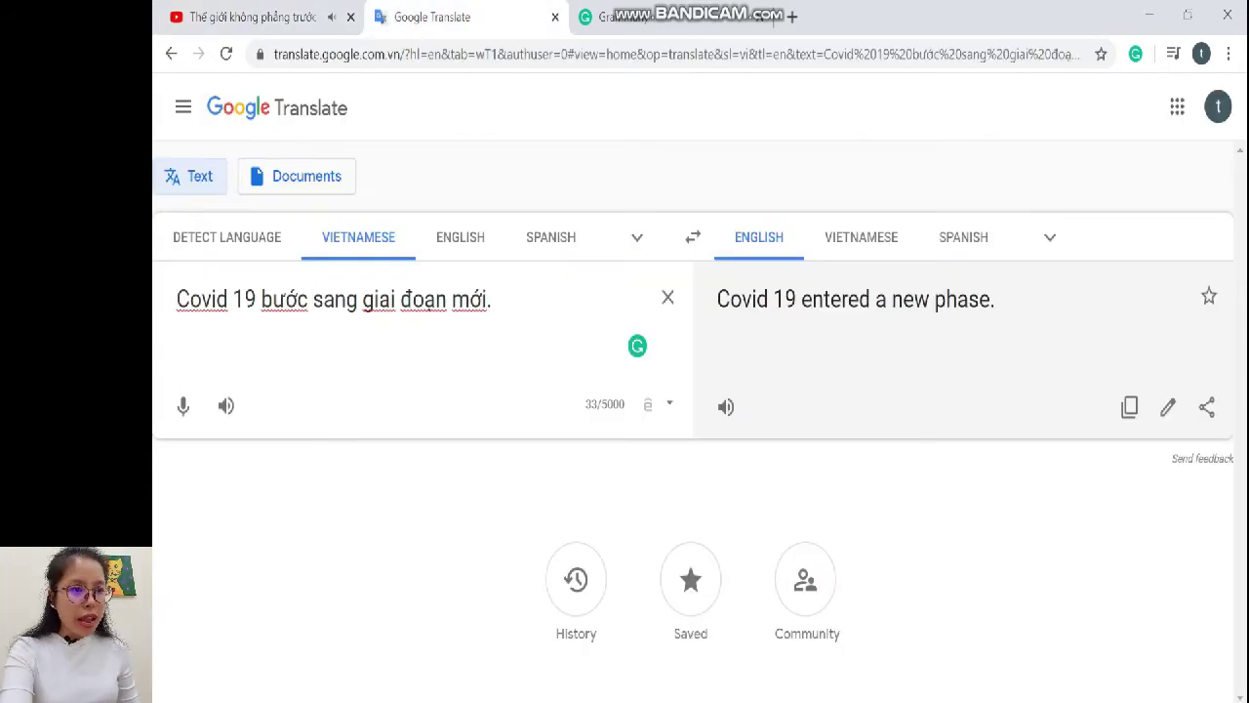
left_click(493, 298)
key("Return")
type("1")
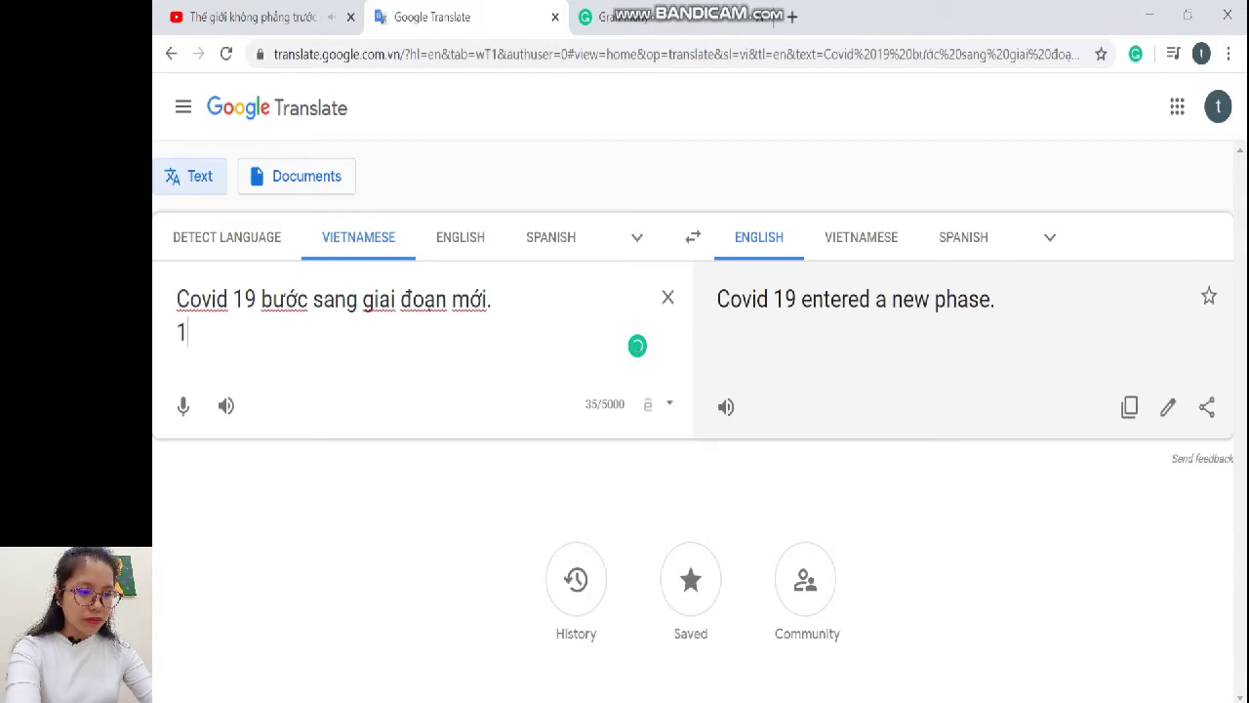
type("/3 dân số t")
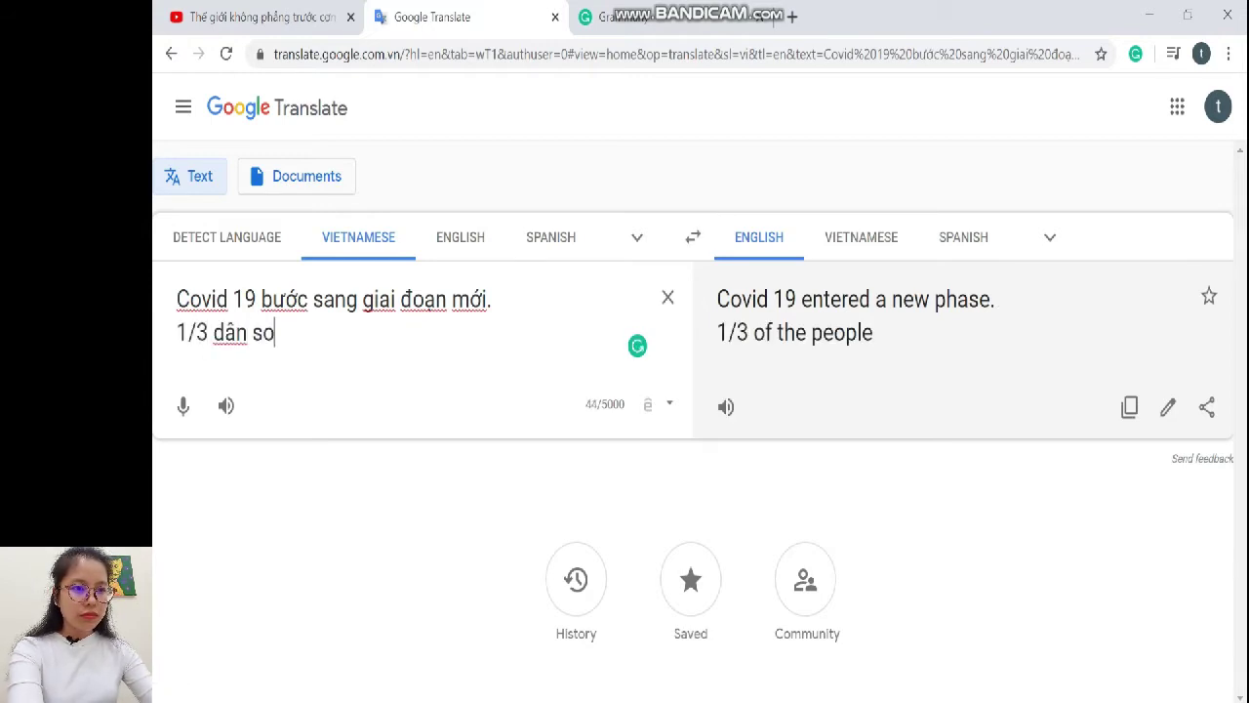
type("hế ")
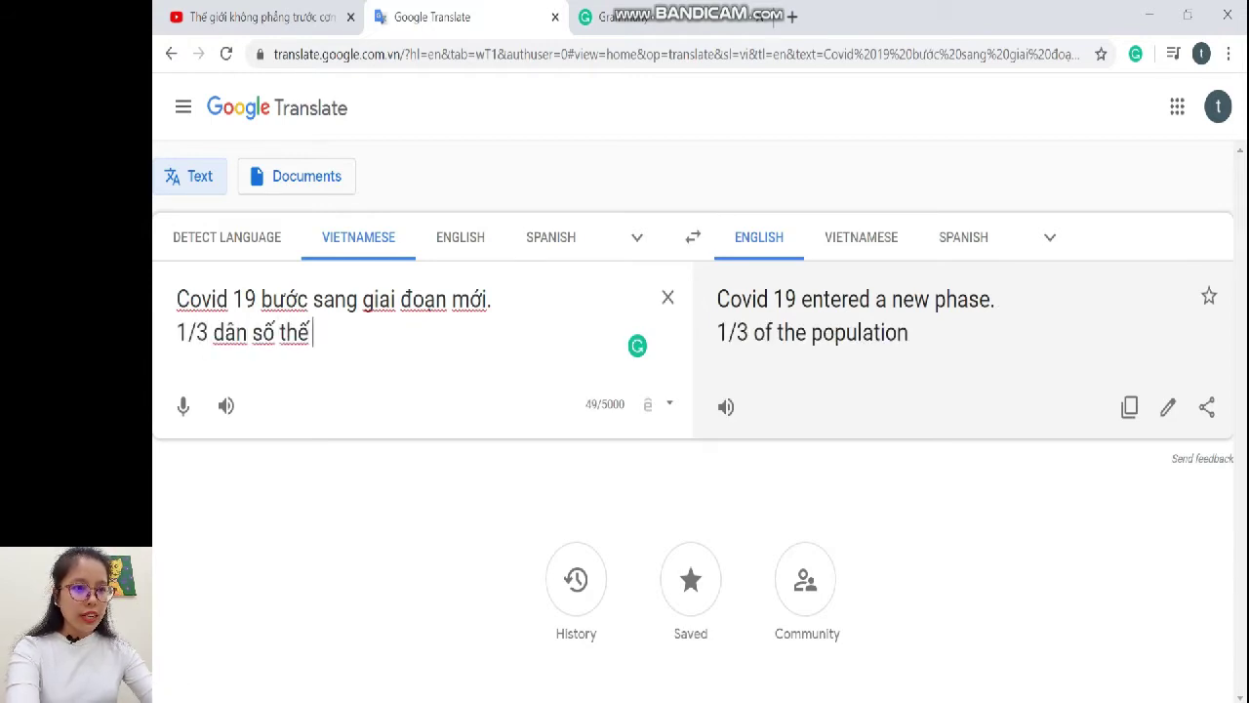
type("giới bị phong tỏa.")
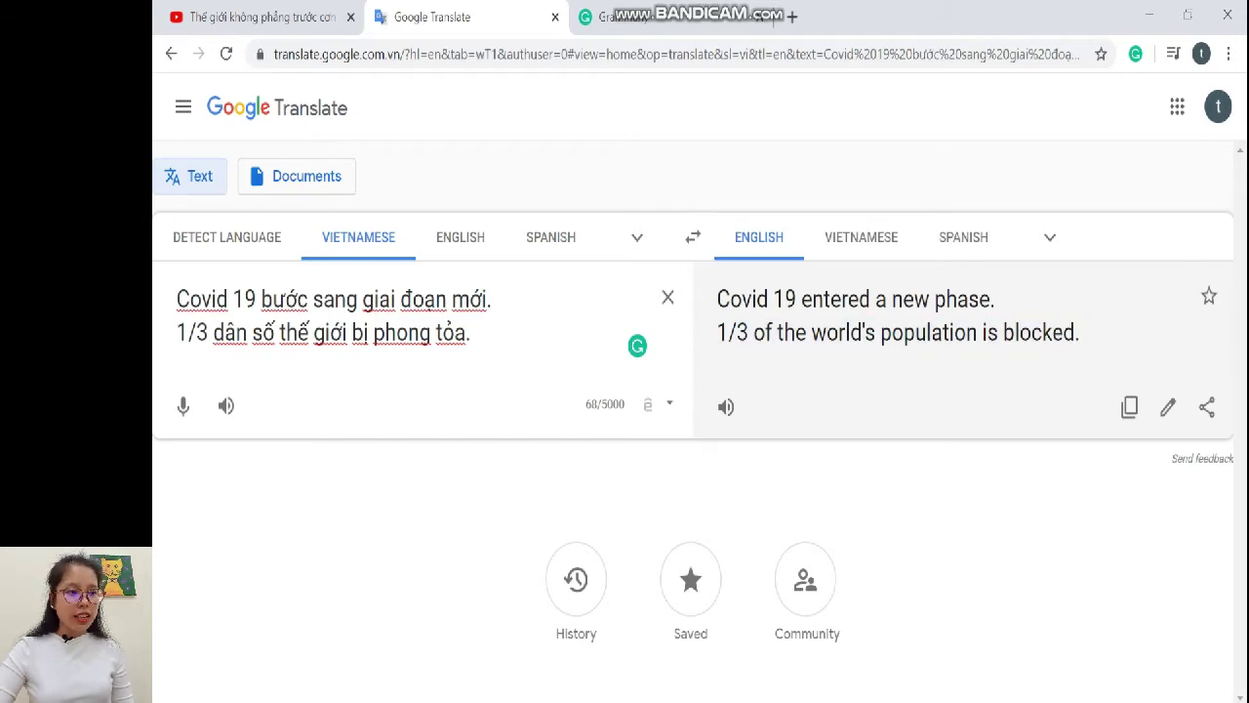
Play the following phrase of the YouTube video and add the line "Các quốc gia dựng hàng rào tự vệ." in Google Translate.
key("Return")
right_click(432, 202)
key("Escape")
key("ctrl+1")
left_click(266, 561)
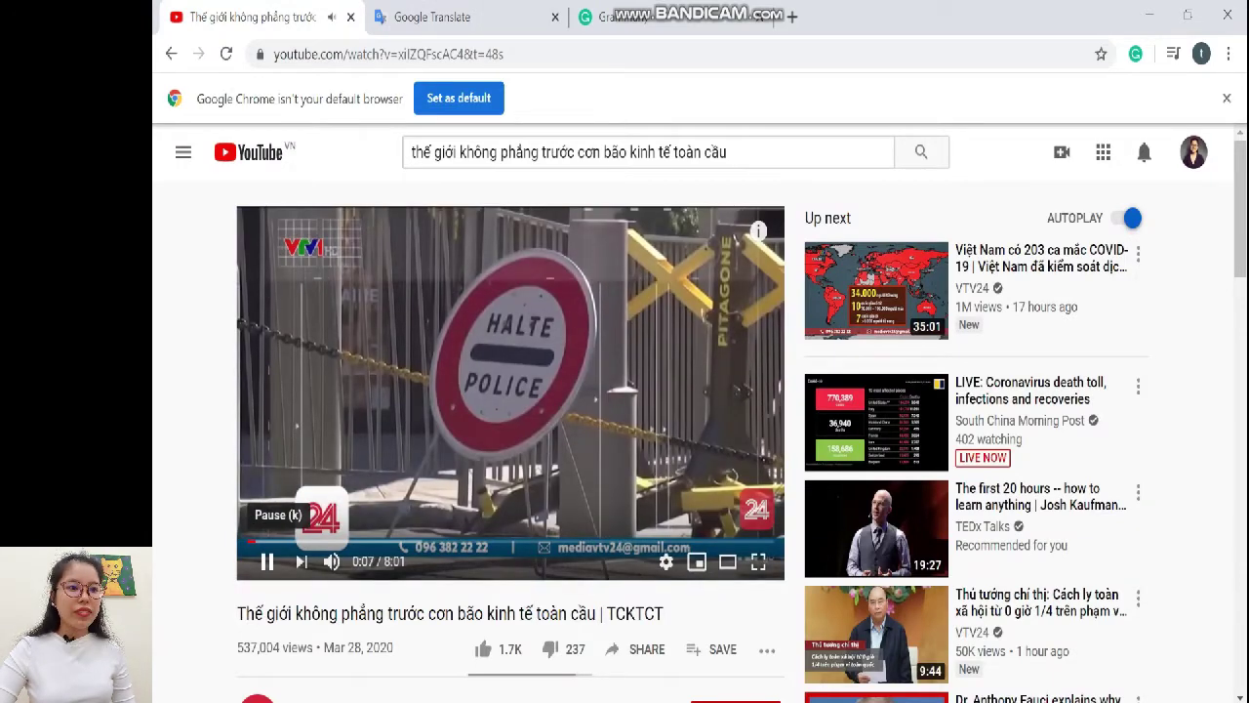
left_click(266, 561)
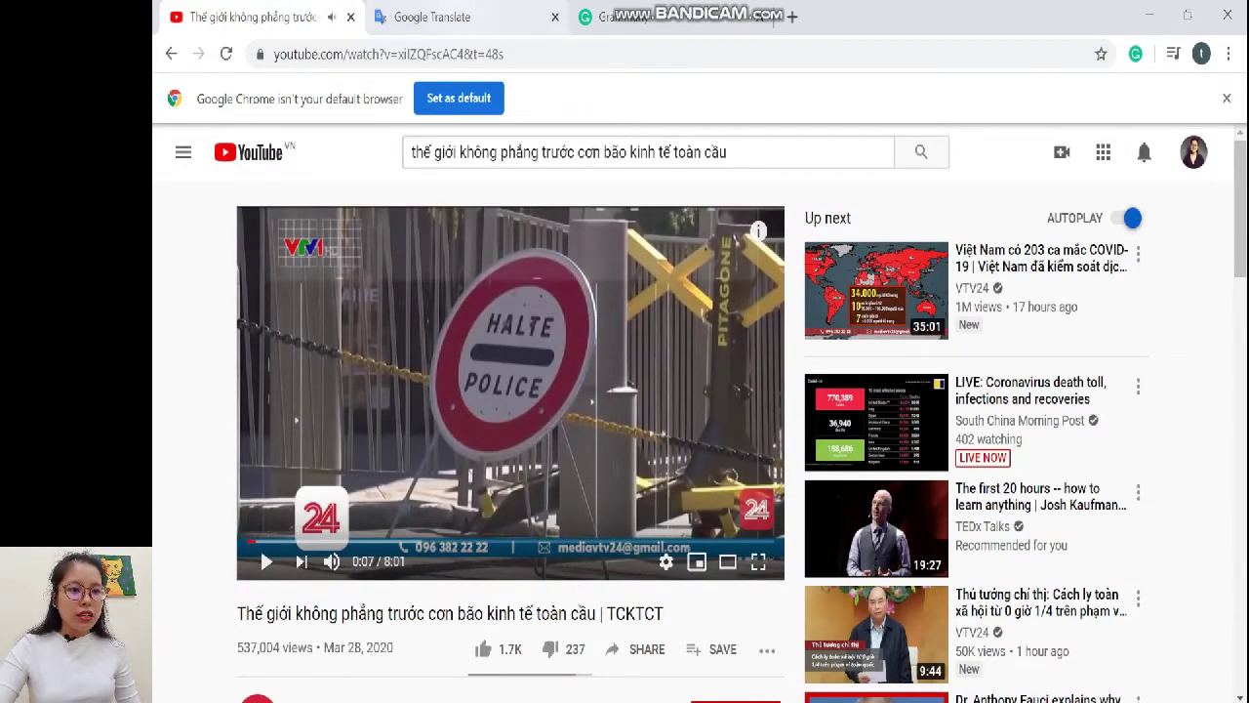
key("ctrl+Tab")
type("Các q")
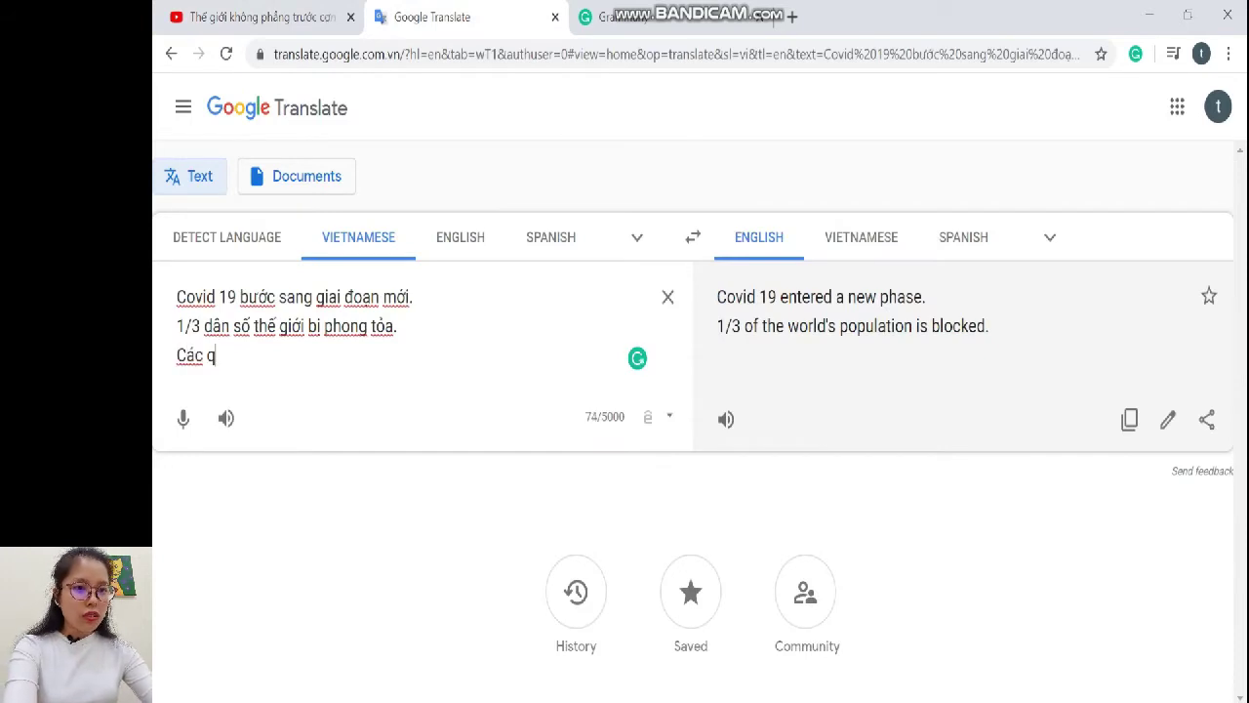
type("uốc gia dựng hàng rào tu")
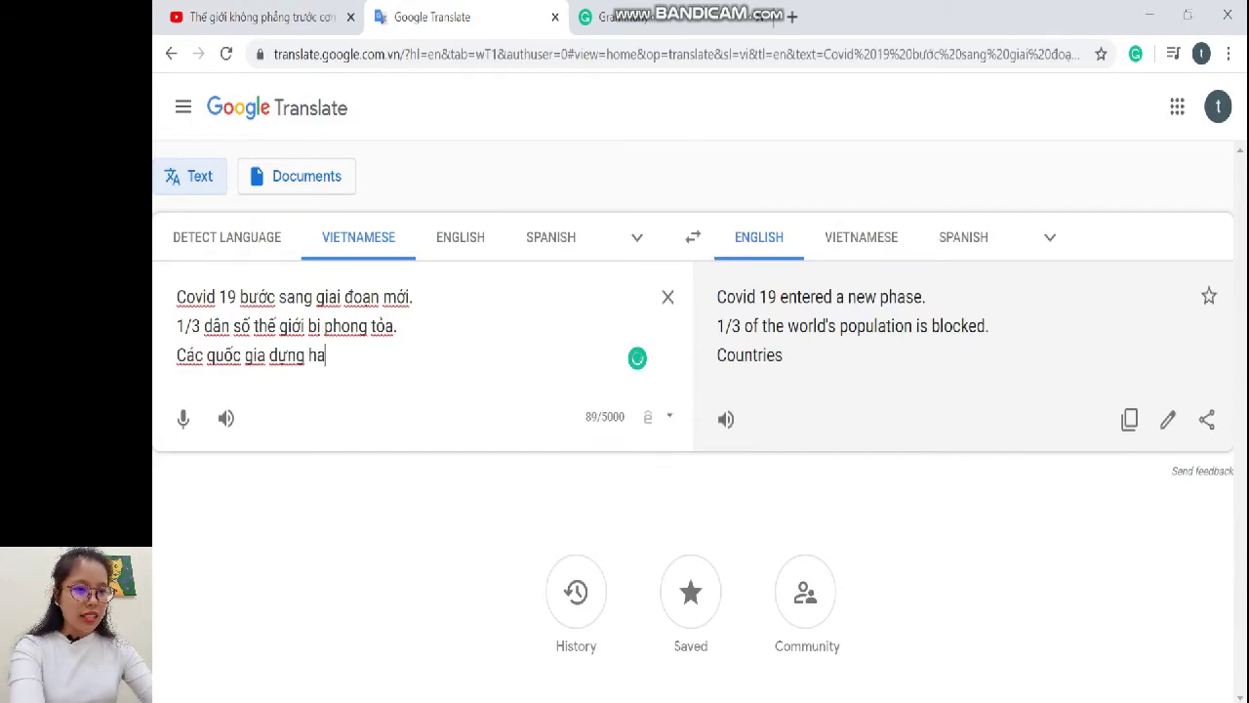
type("ự vệ.")
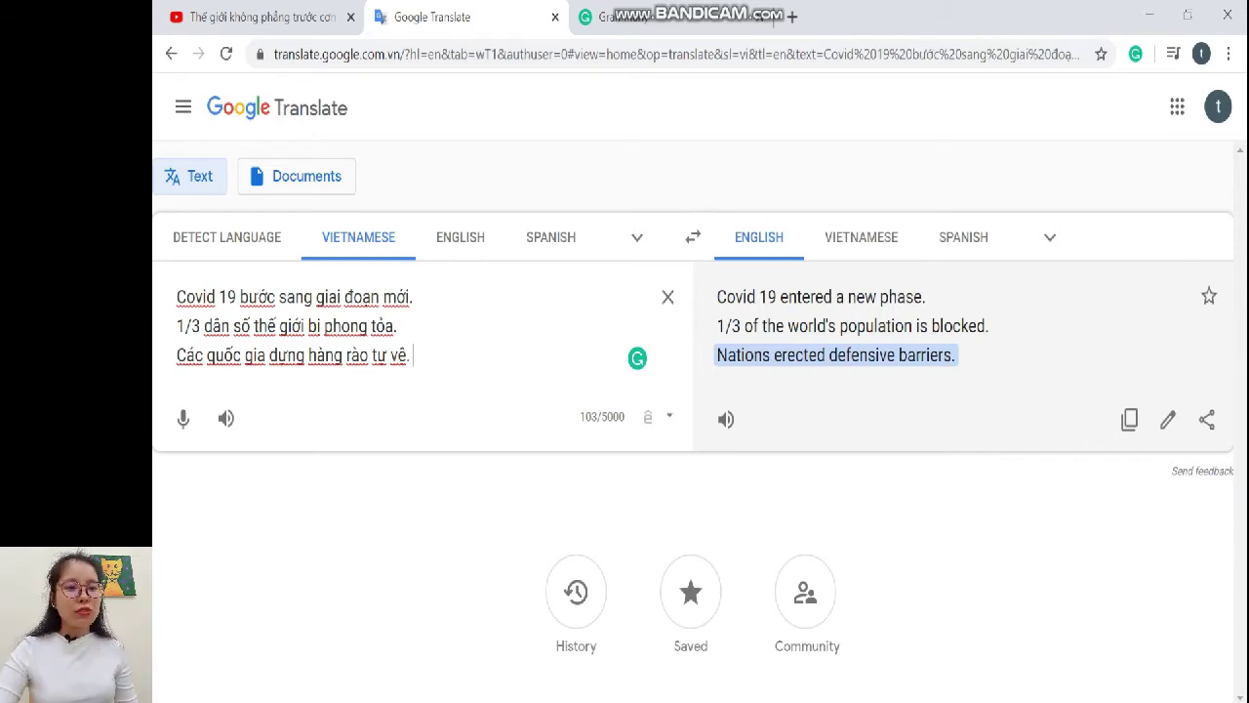
Return to the YouTube video for the next phrase and add the line "Giao thương ngưng trệ." to the Vietnamese text in Google Translate.
left_click(413, 355)
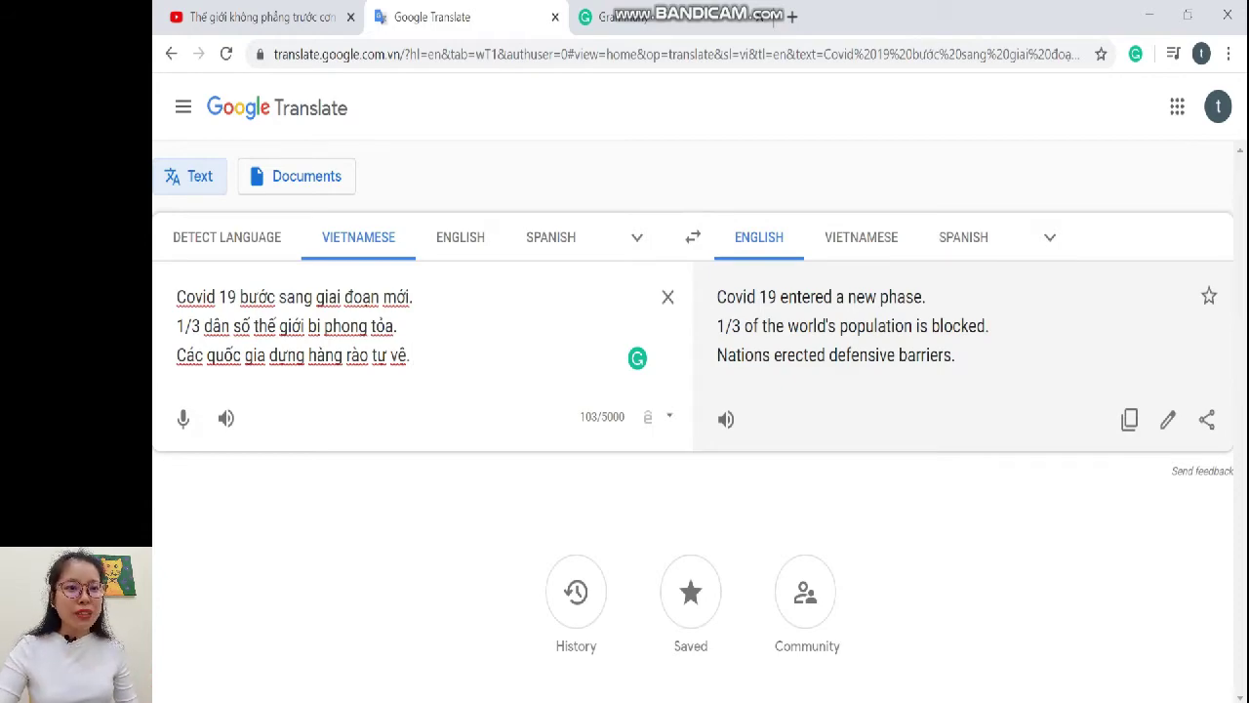
left_click(261, 16)
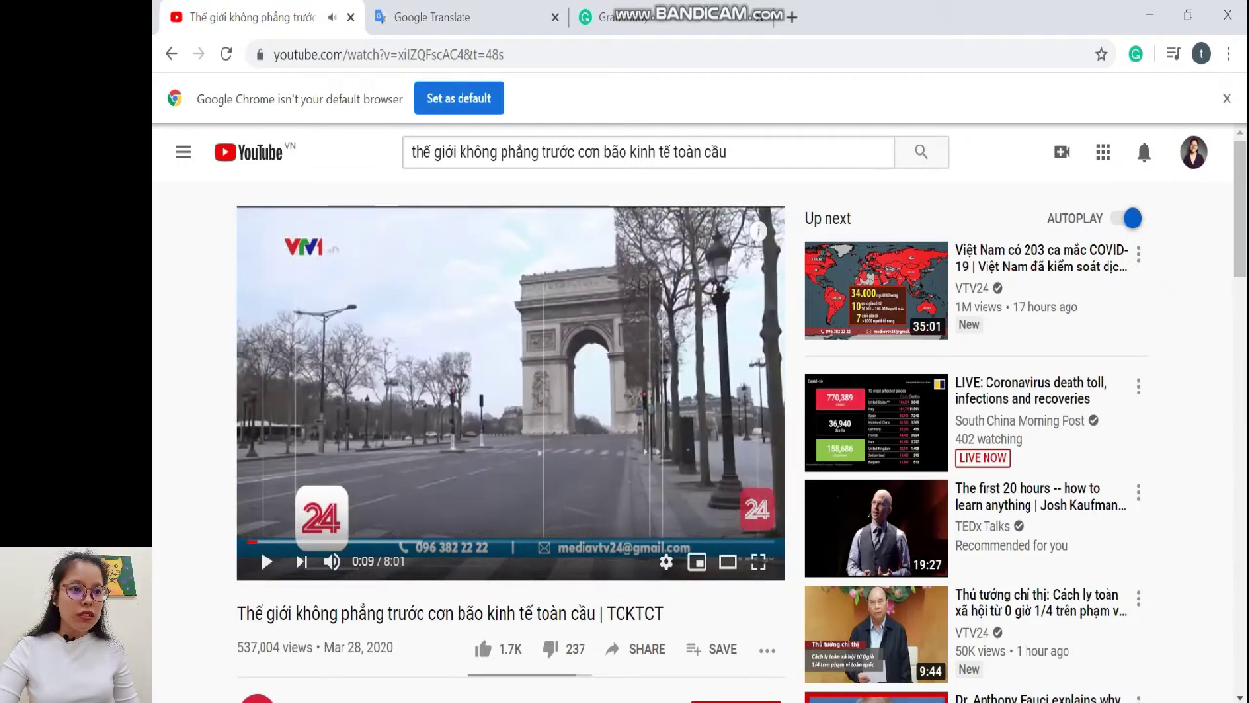
left_click(487, 17)
type("Giao")
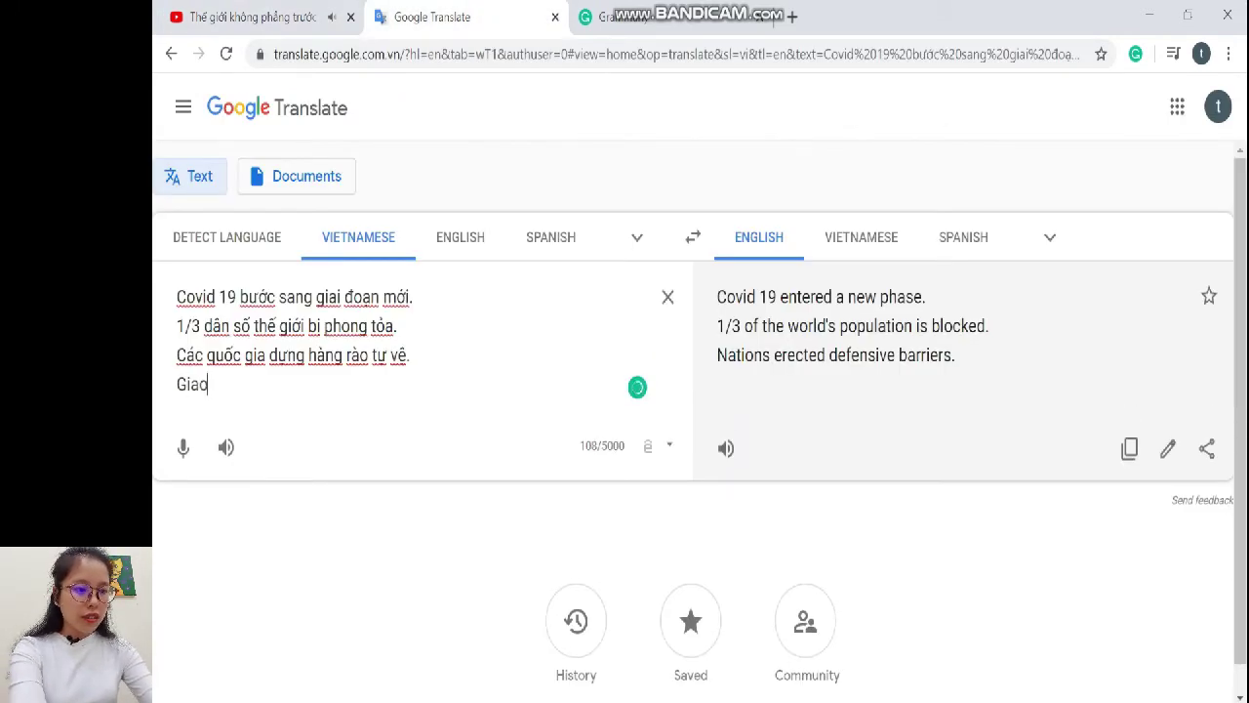
type(" thương ngưng tre")
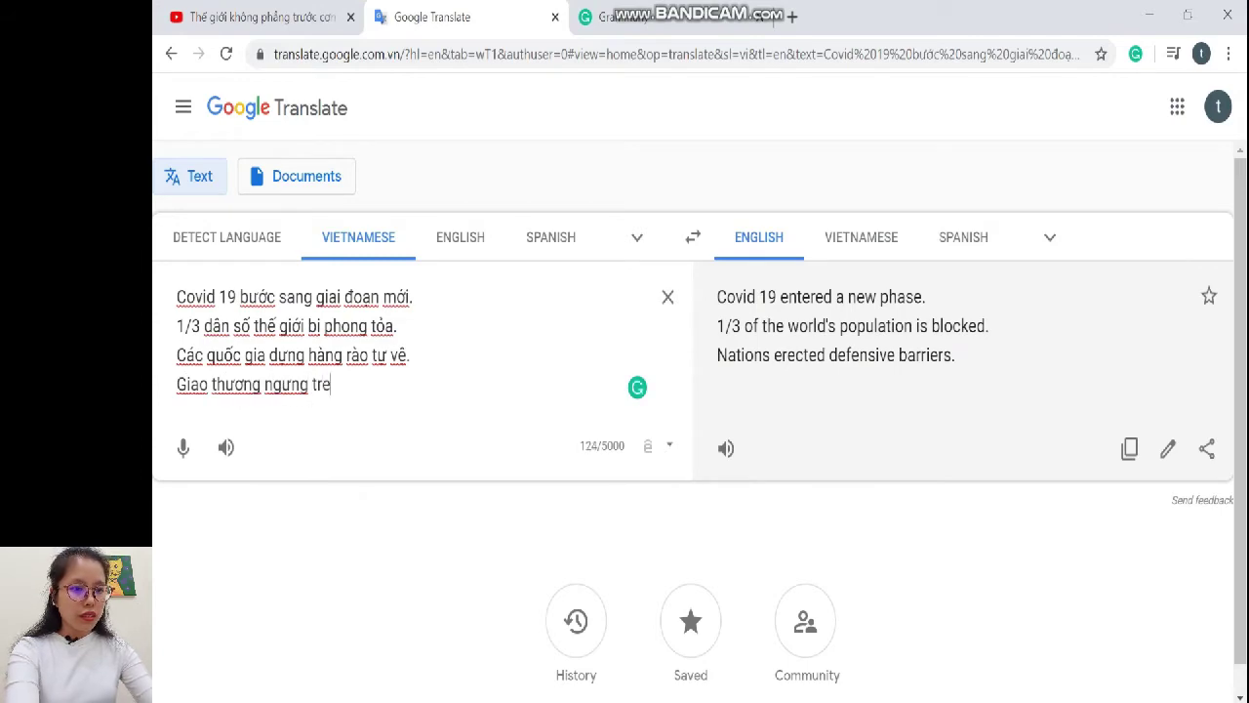
key("BackSpace")
type("ệ.")
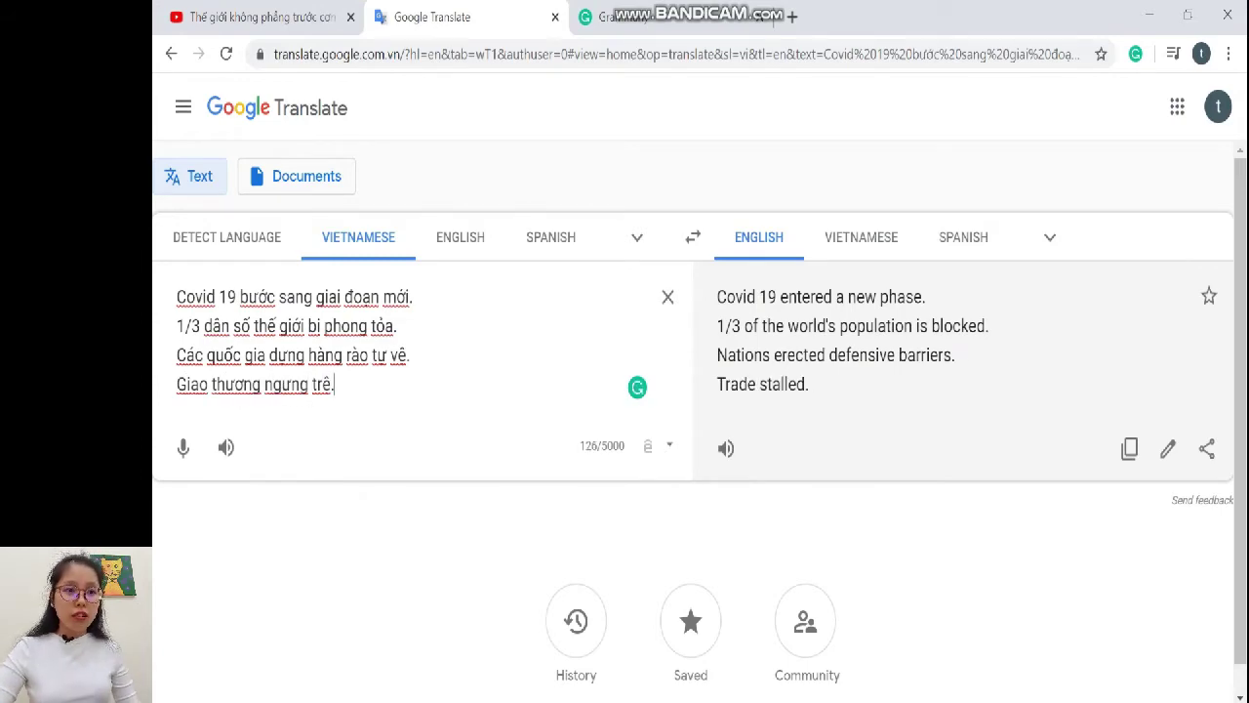
Switch to the YouTube video, play the next phrase and pause it.
left_click(261, 16)
left_click(266, 561)
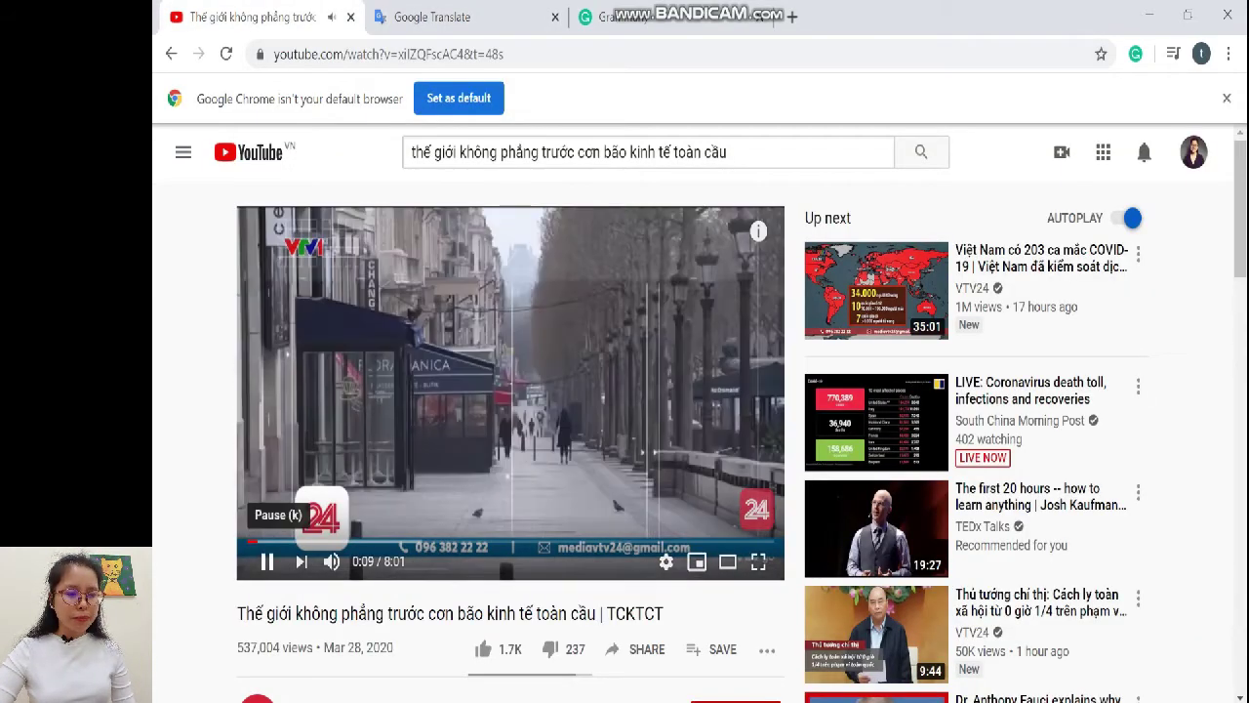
left_click(266, 561)
Switch to Google Translate and add the line "Thế giới không còn phẳng. (the world is not flat anymore)" to the Vietnamese text.
left_click(432, 17)
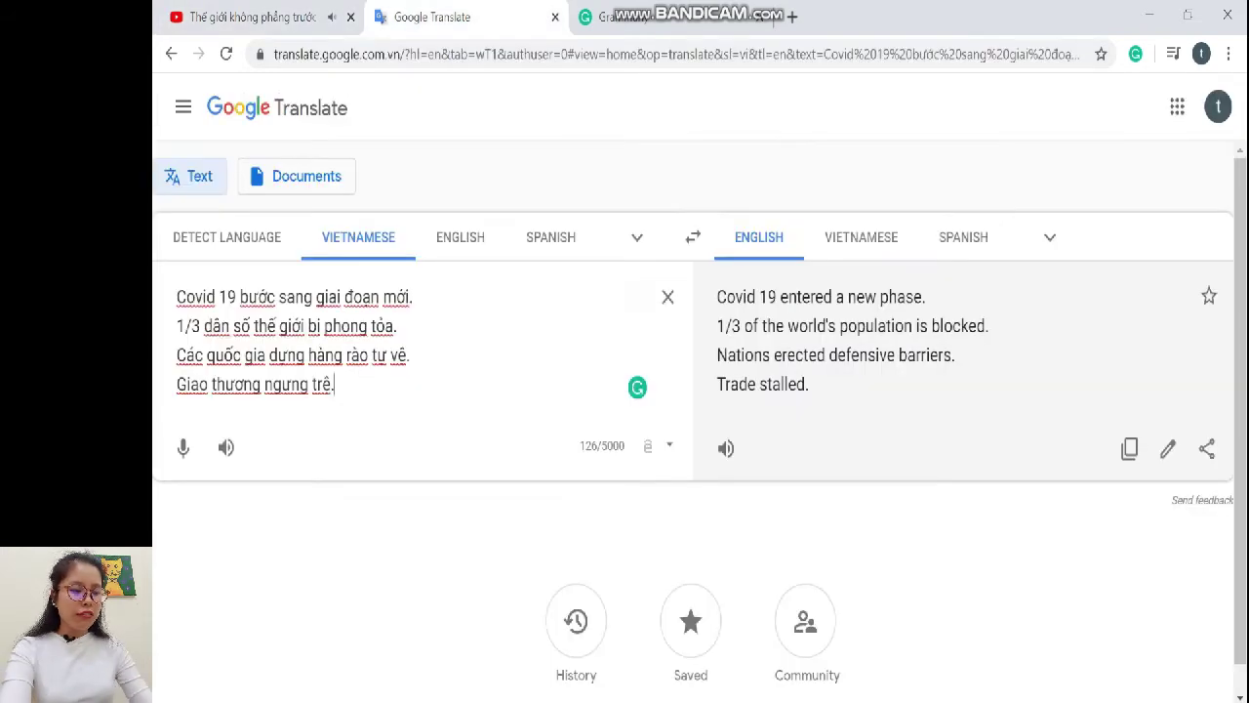
key("Return")
type("T")
key("BackSpace")
type("Thểz")
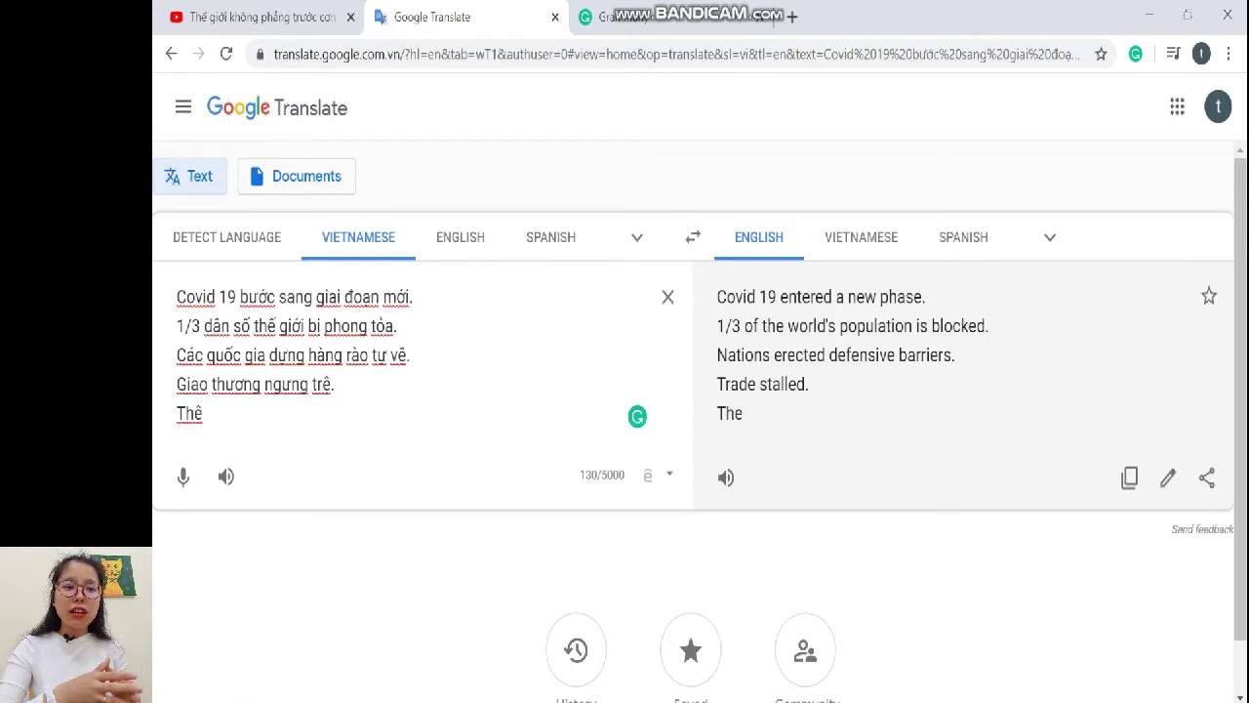
type("r")
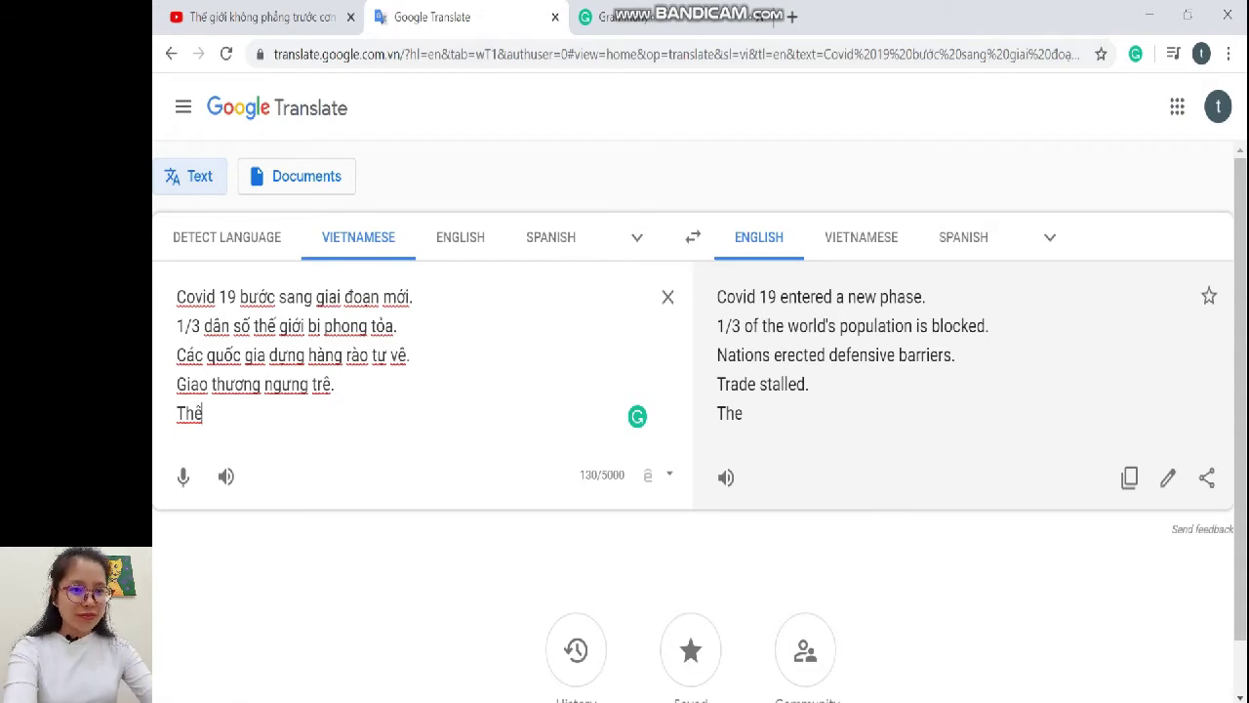
type("gi")
type("không còn phẳ")
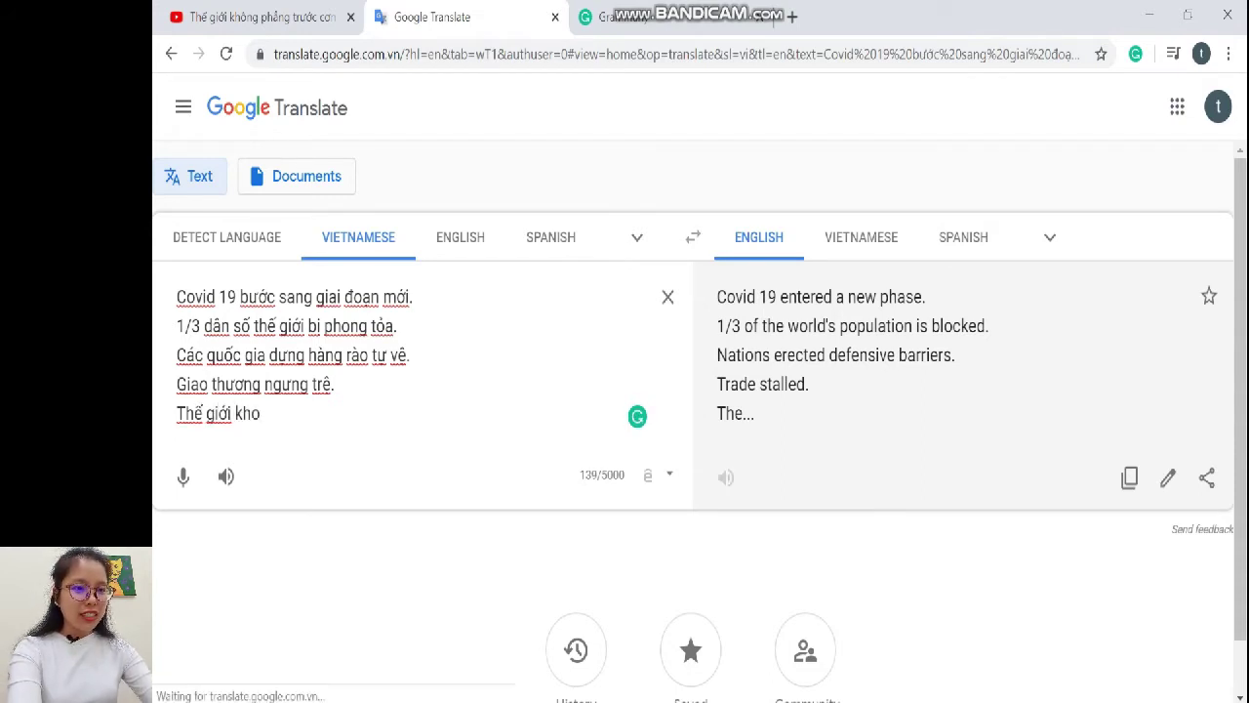
type("ng.")
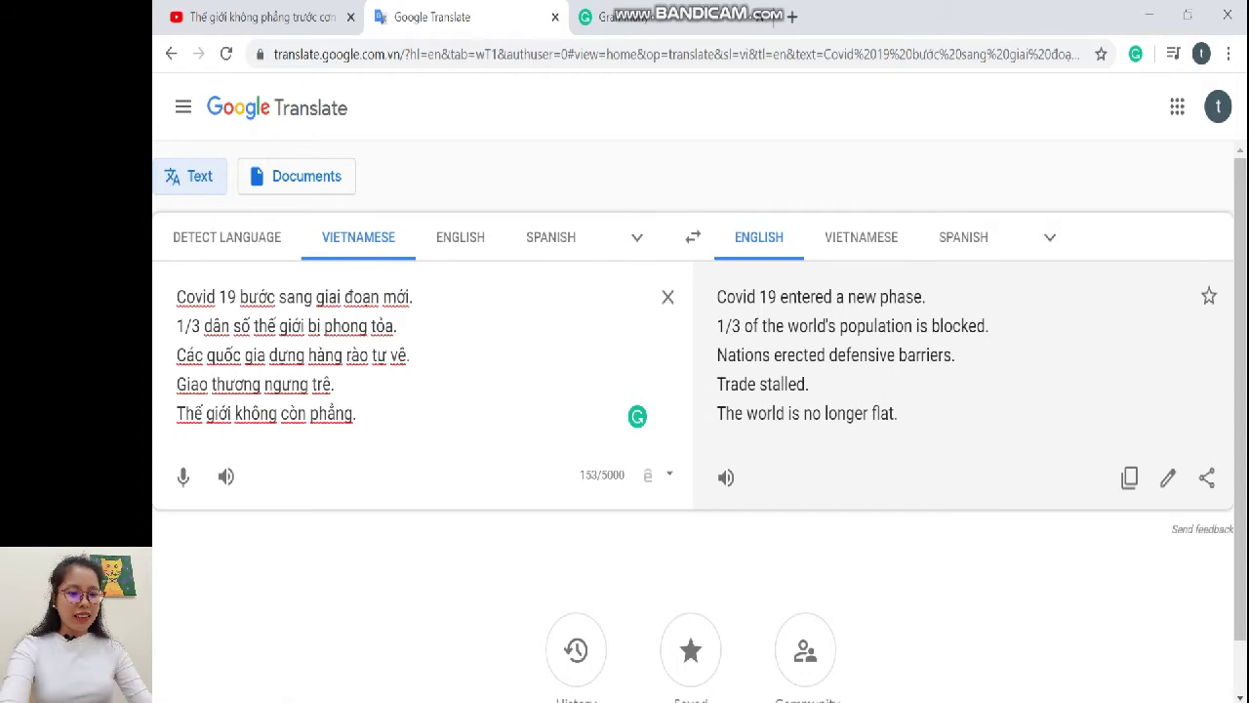
type("(the worl")
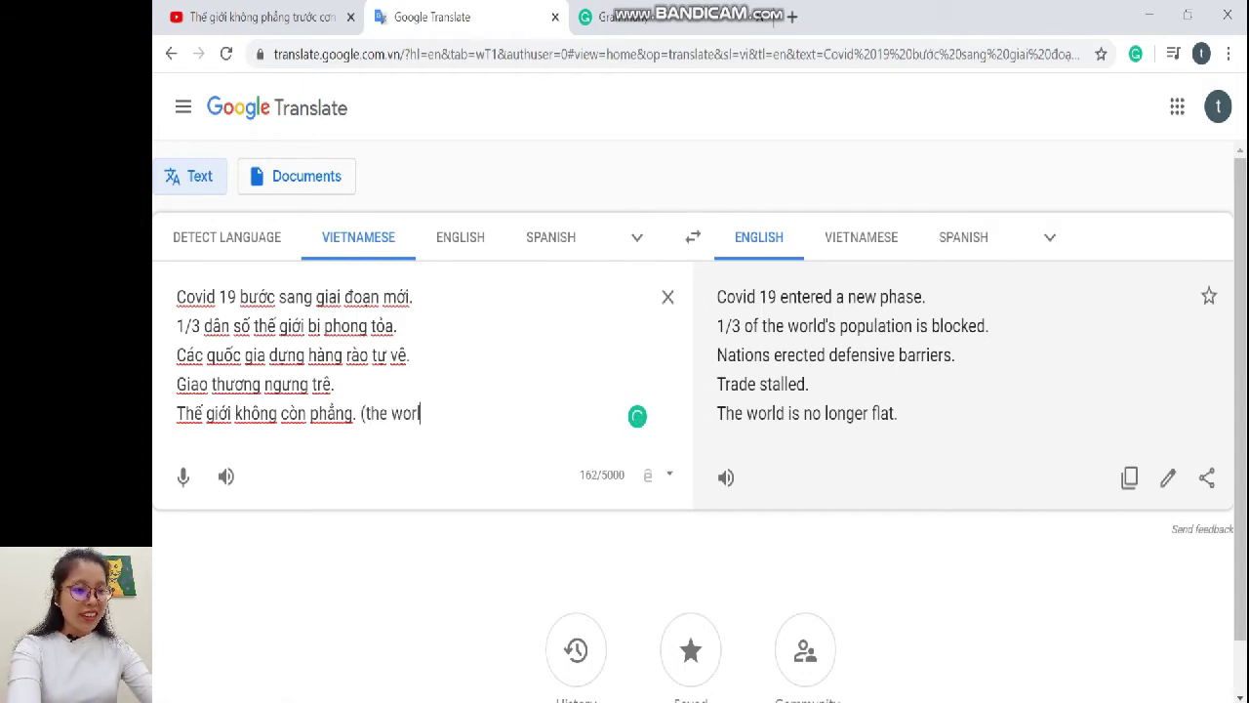
type("d is not flat anymore)")
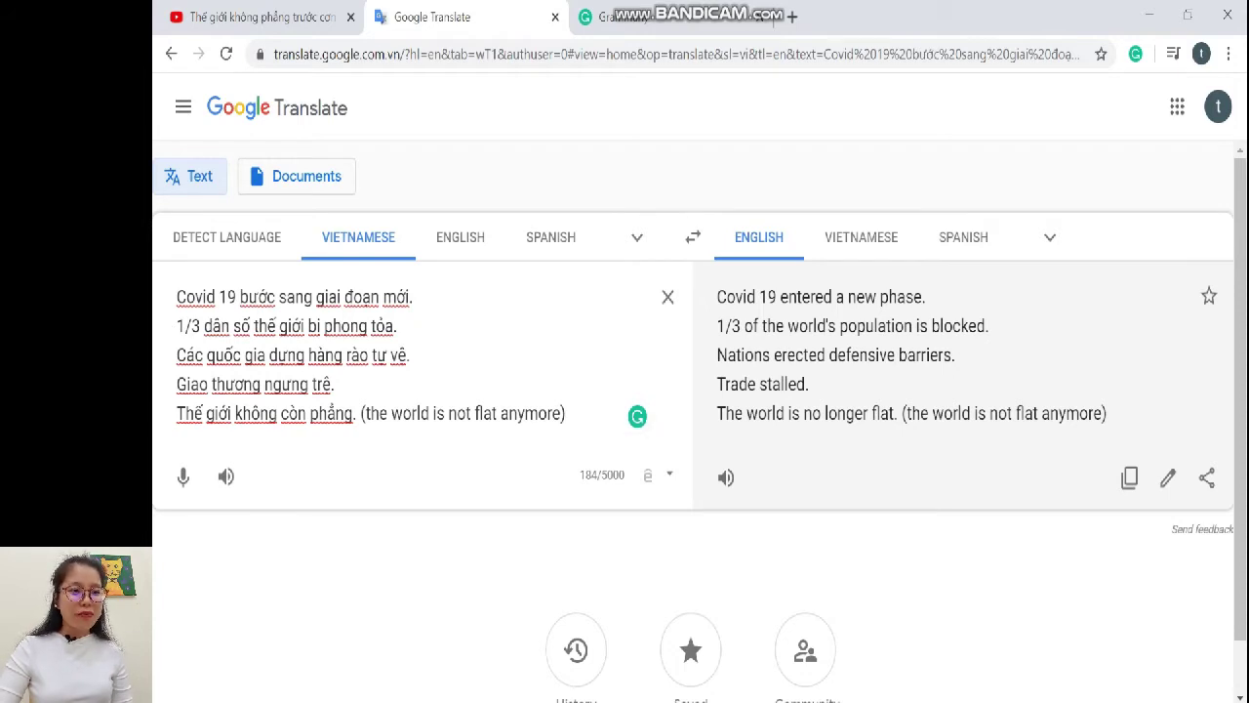
Delete the note "(the world is not flat anymore)" from the last line of the Vietnamese text and start a new line.
key("ctrl+shift+Left")
key("ctrl+shift+Left")
key("ctrl+shift+Left")
key("ctrl+shift+Left")
key("ctrl+shift+Left")
key("BackSpace")
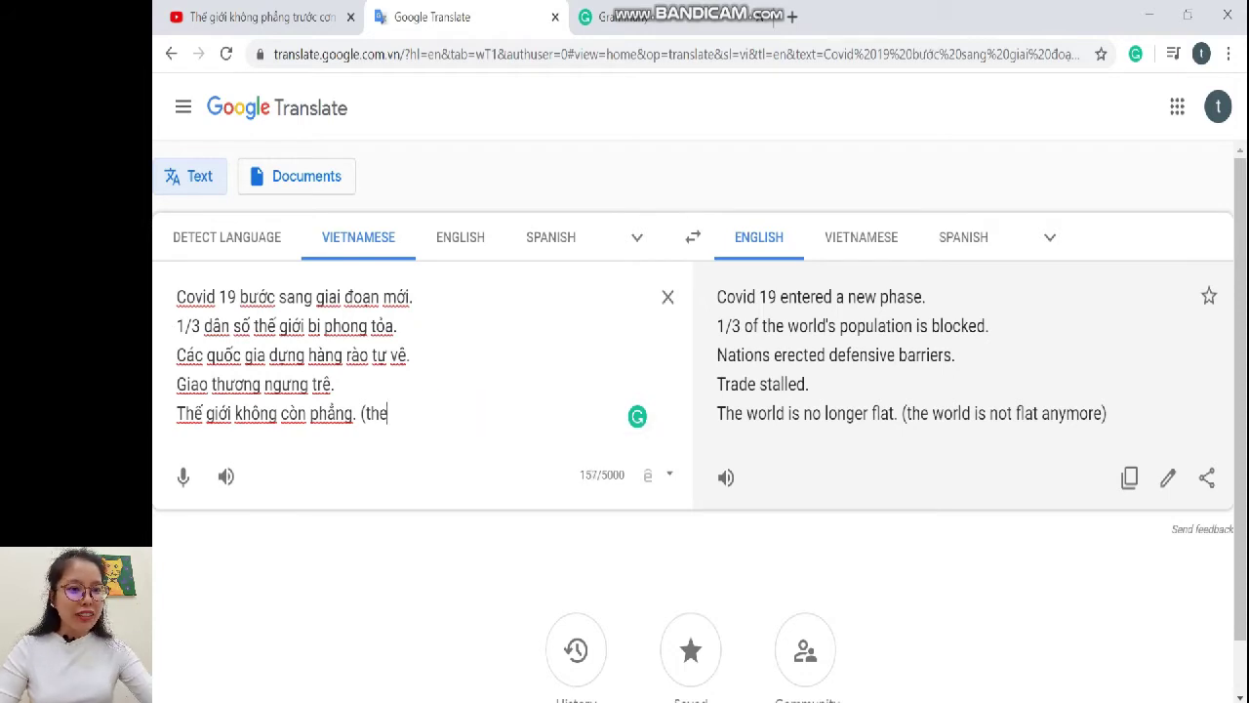
key("Return")
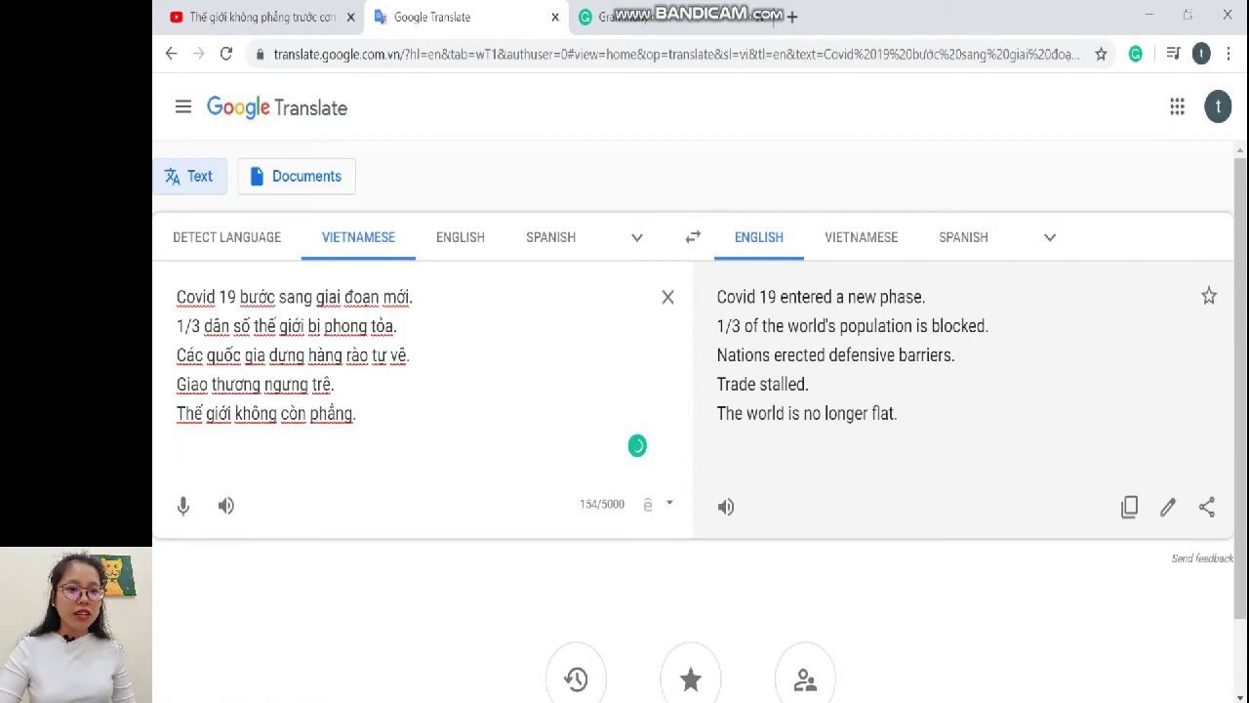
Play the next phrase of the YouTube video and add the line "Kinh tế toàn cầu chịu tác động như thế nào?" in Google Translate.
left_click(258, 17)
left_click(266, 561)
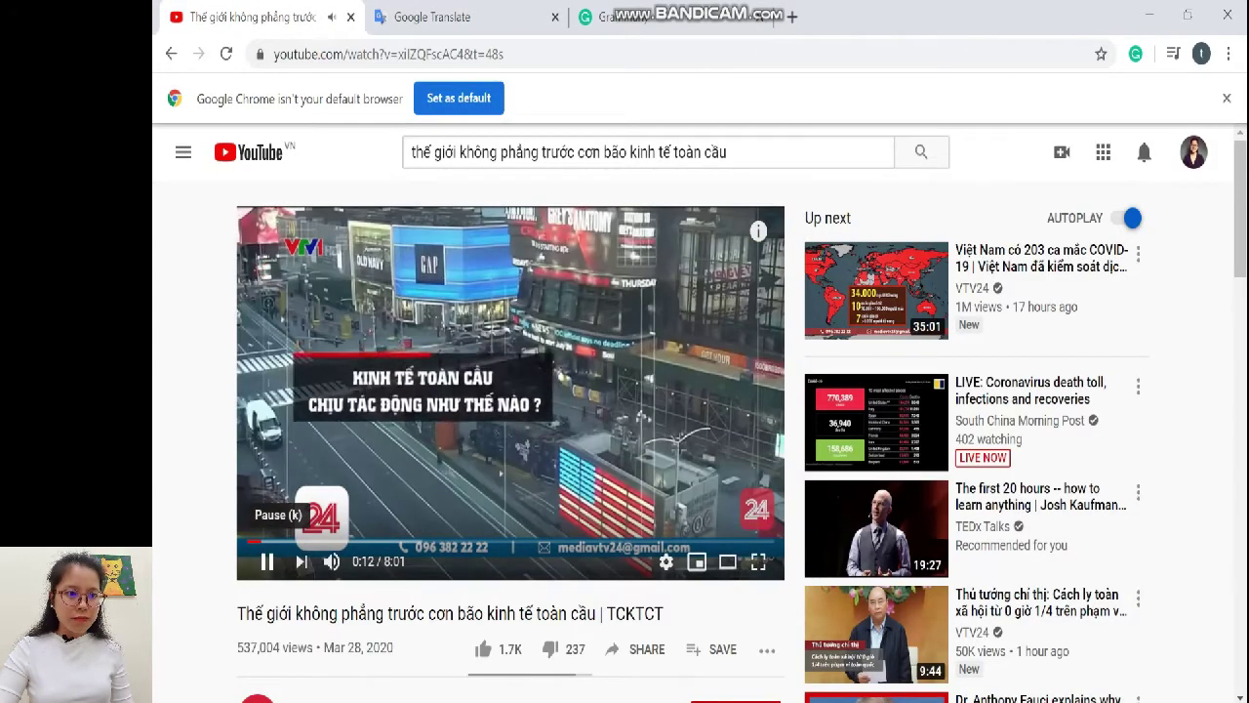
left_click(268, 561)
left_click(435, 17)
type("inh te")
type(" toàn ")
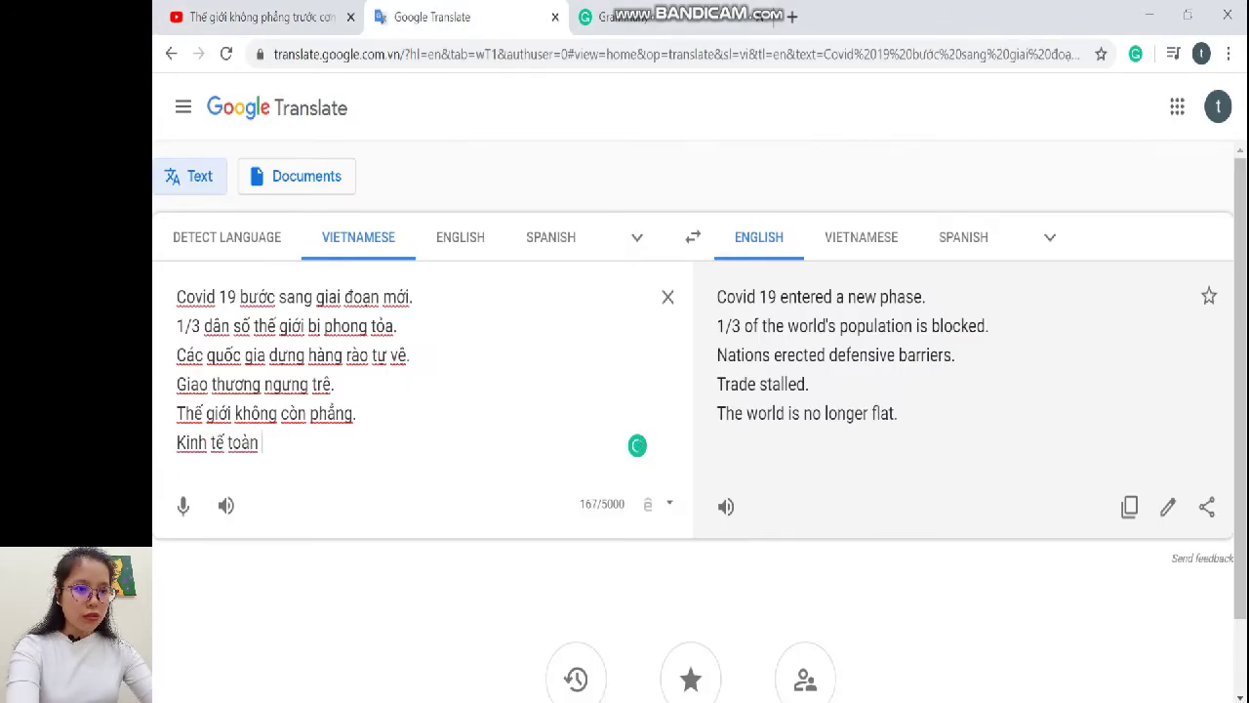
type("cau")
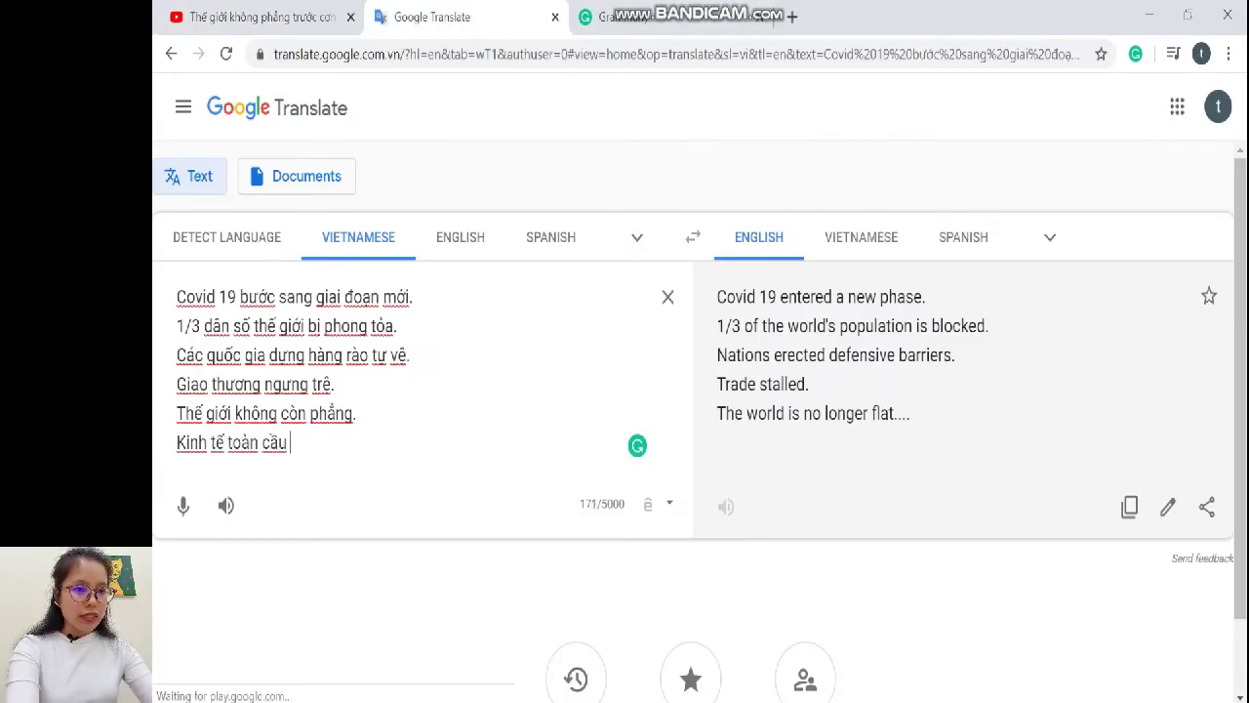
type(" chịu tác động ")
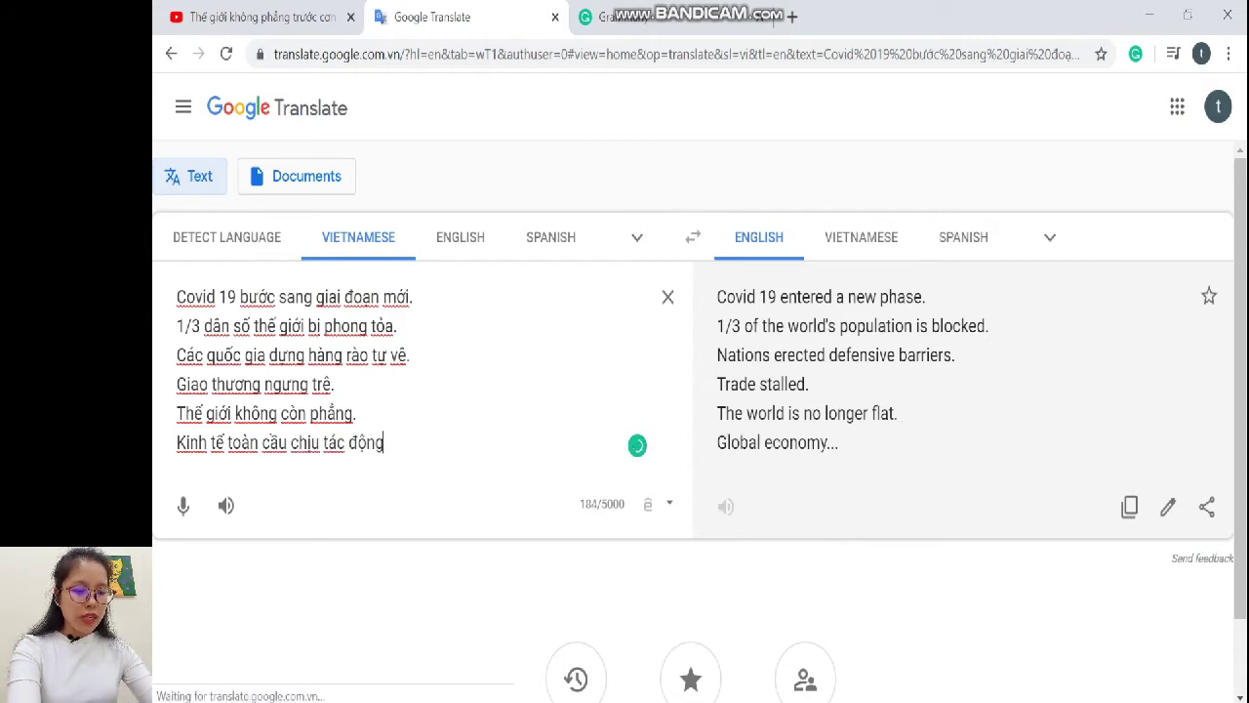
type("như thế nào?")
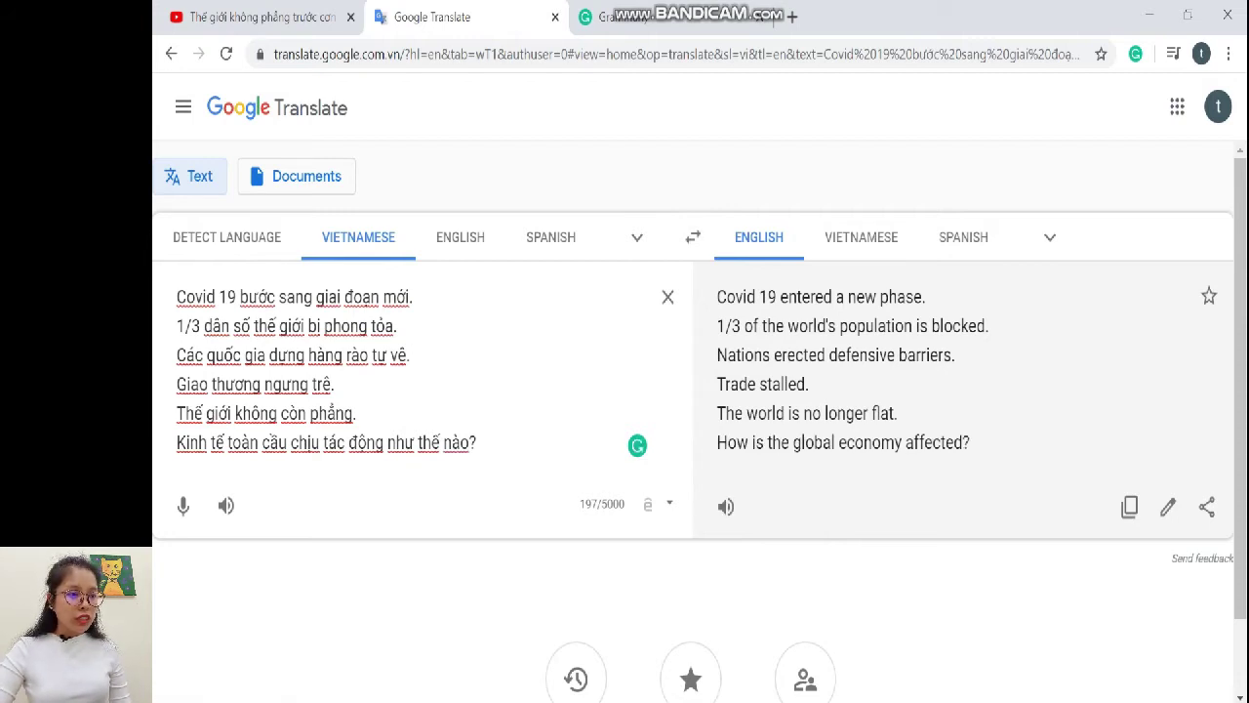
Try ending the last Vietnamese sentence with a full stop to compare the English translations, and restore the question mark.
triple_click(843, 442)
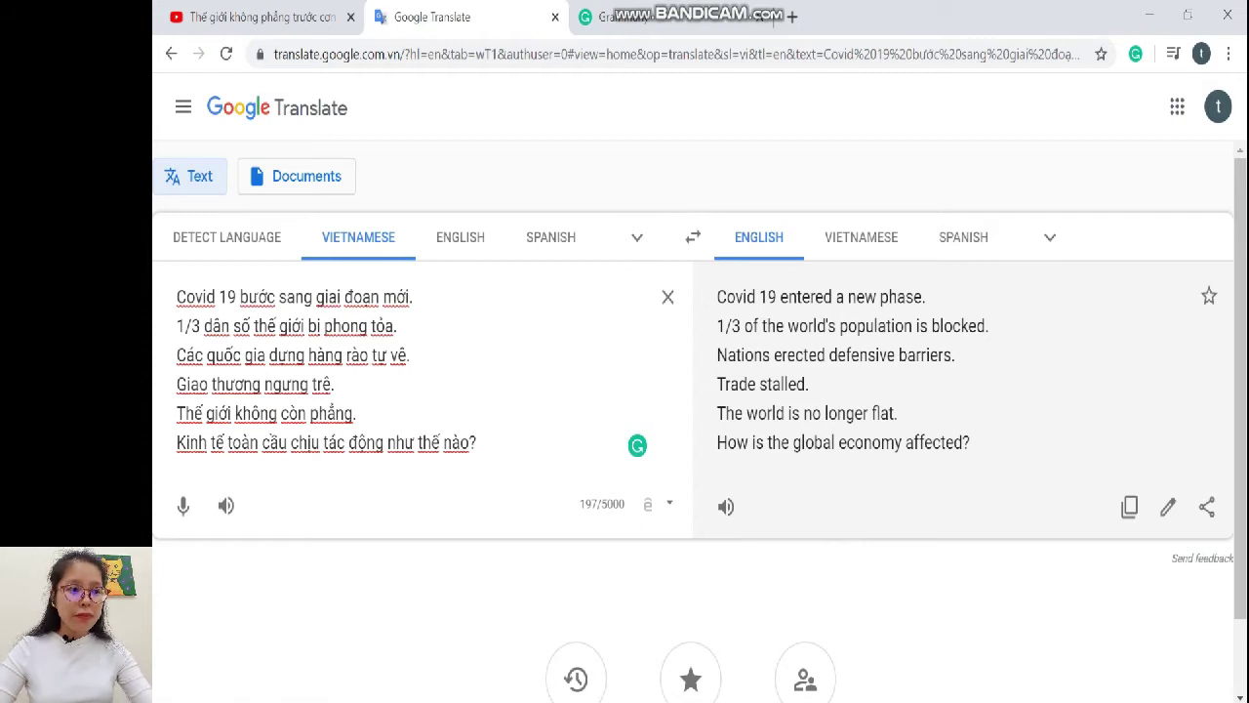
type(".")
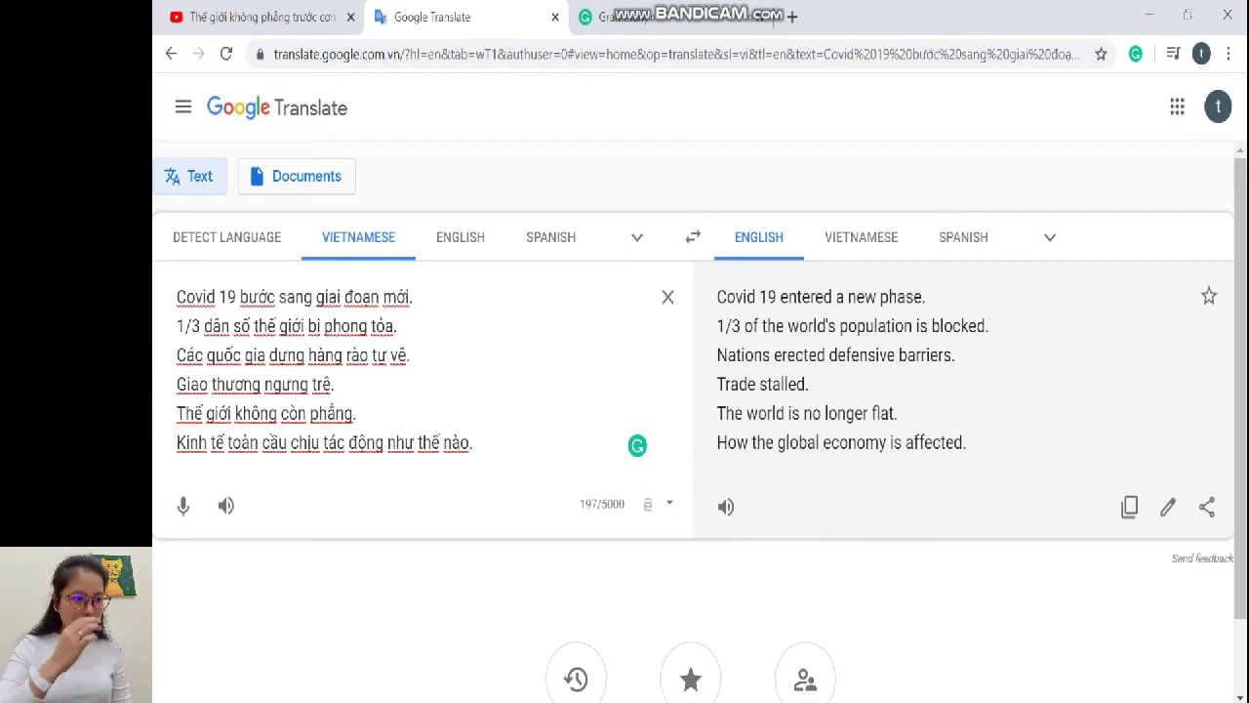
triple_click(841, 442)
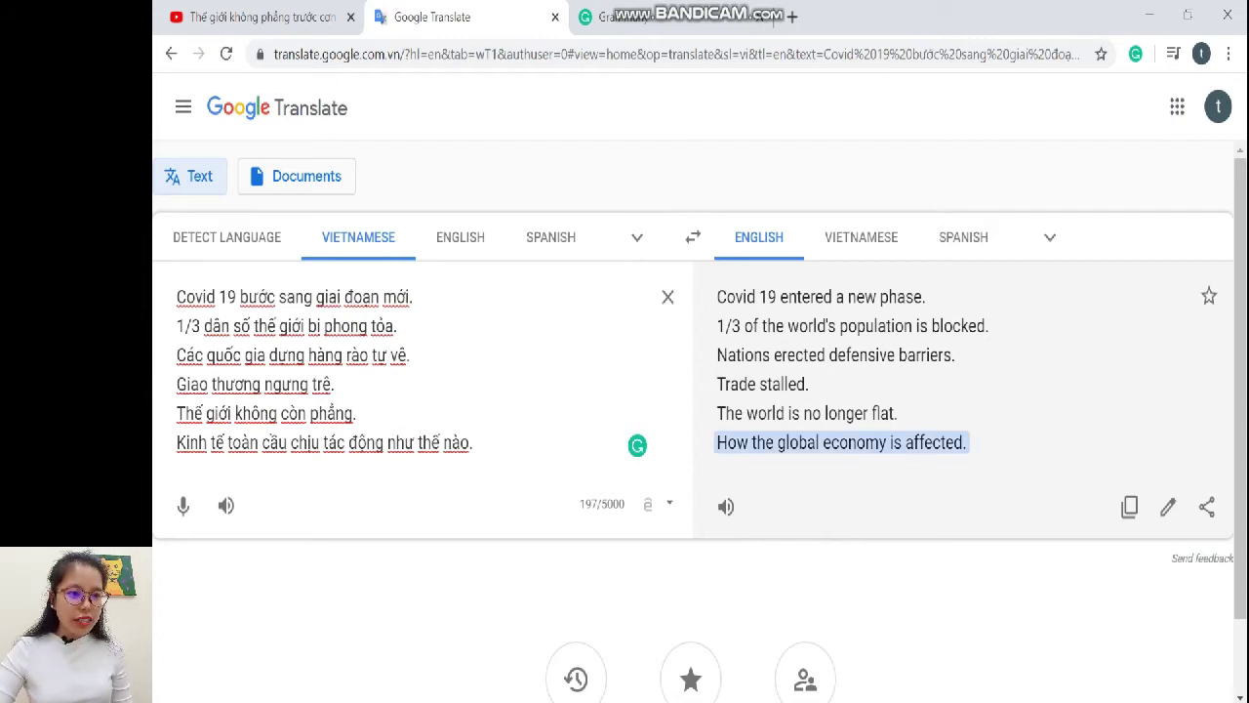
type("?")
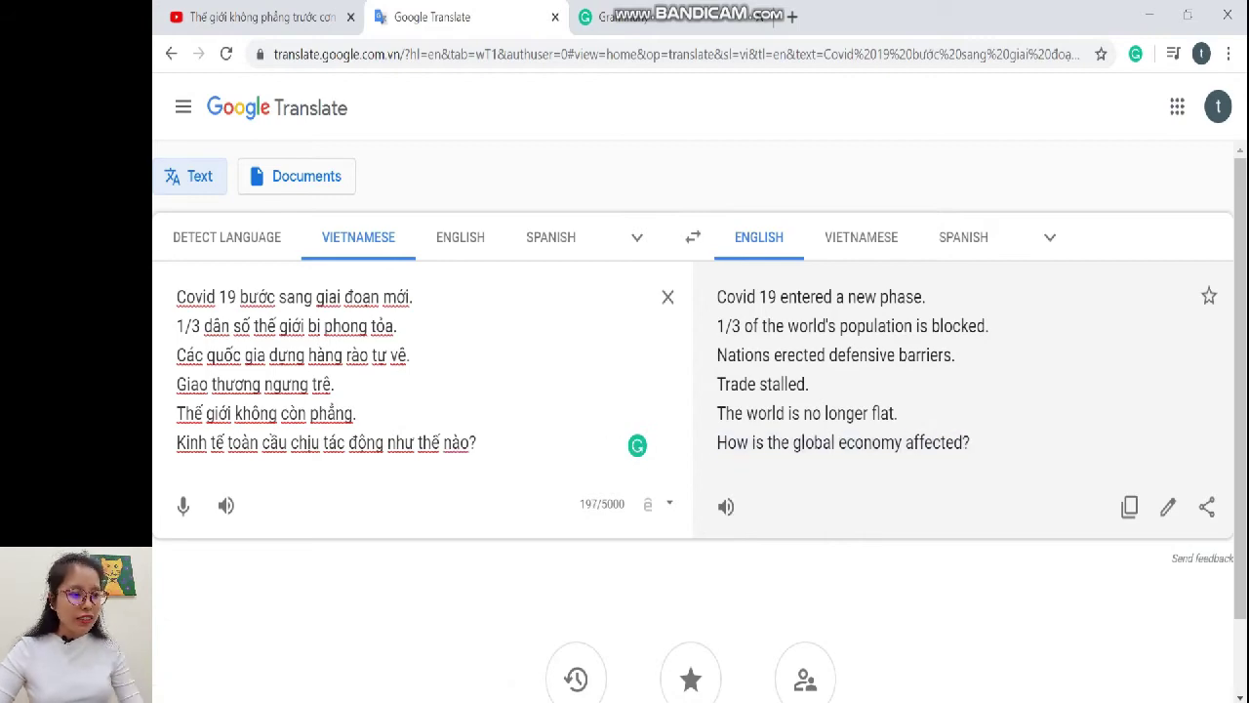
Start a new line in the Vietnamese text, and play the YouTube video up to 0:23.
key("Return")
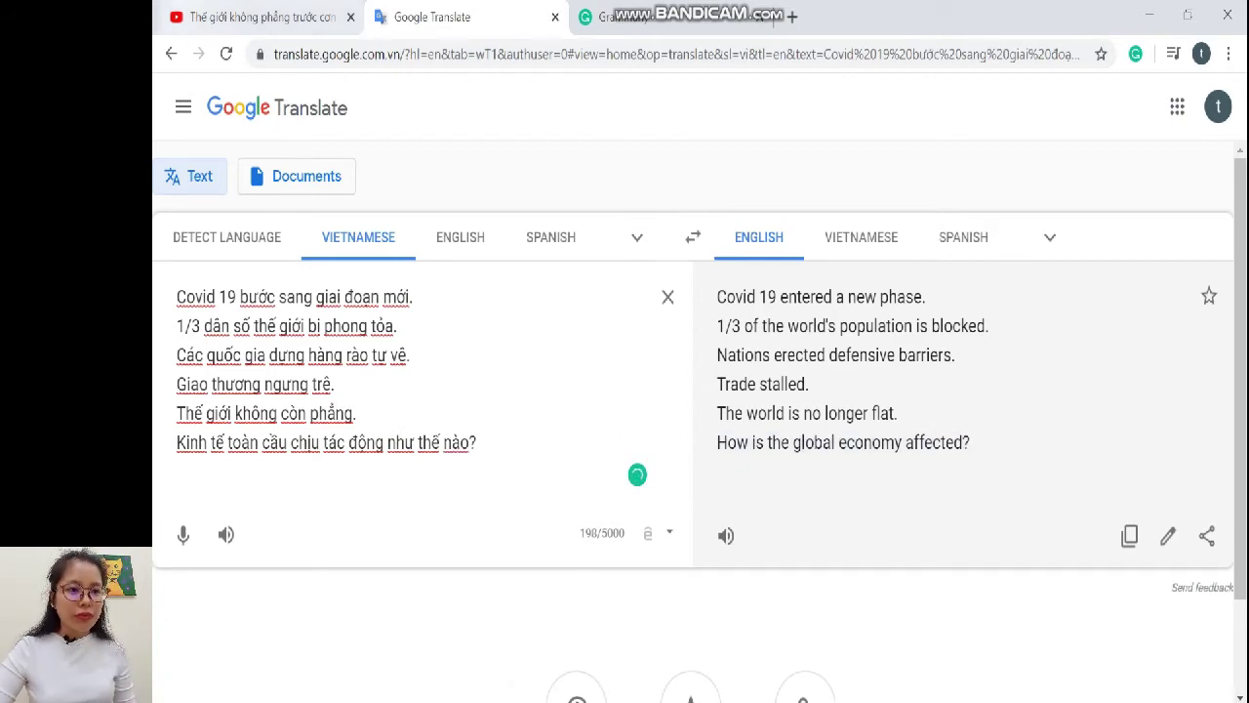
left_click(256, 17)
left_click(267, 561)
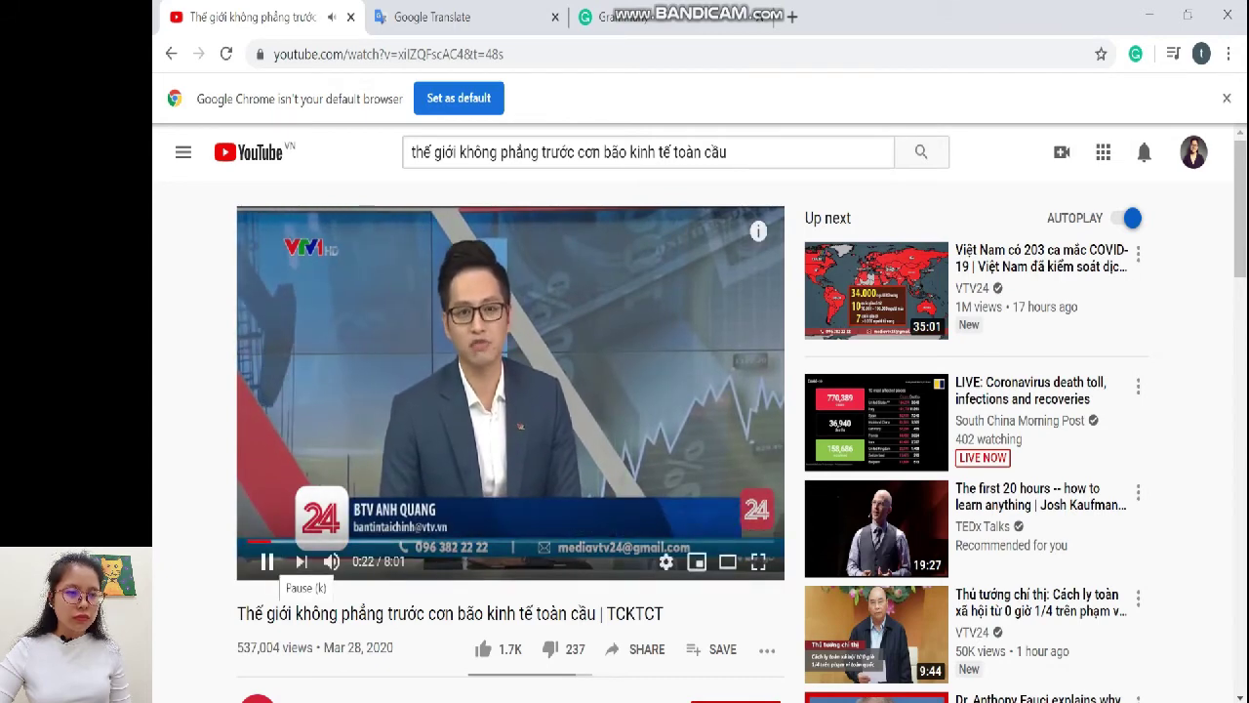
left_click(266, 561)
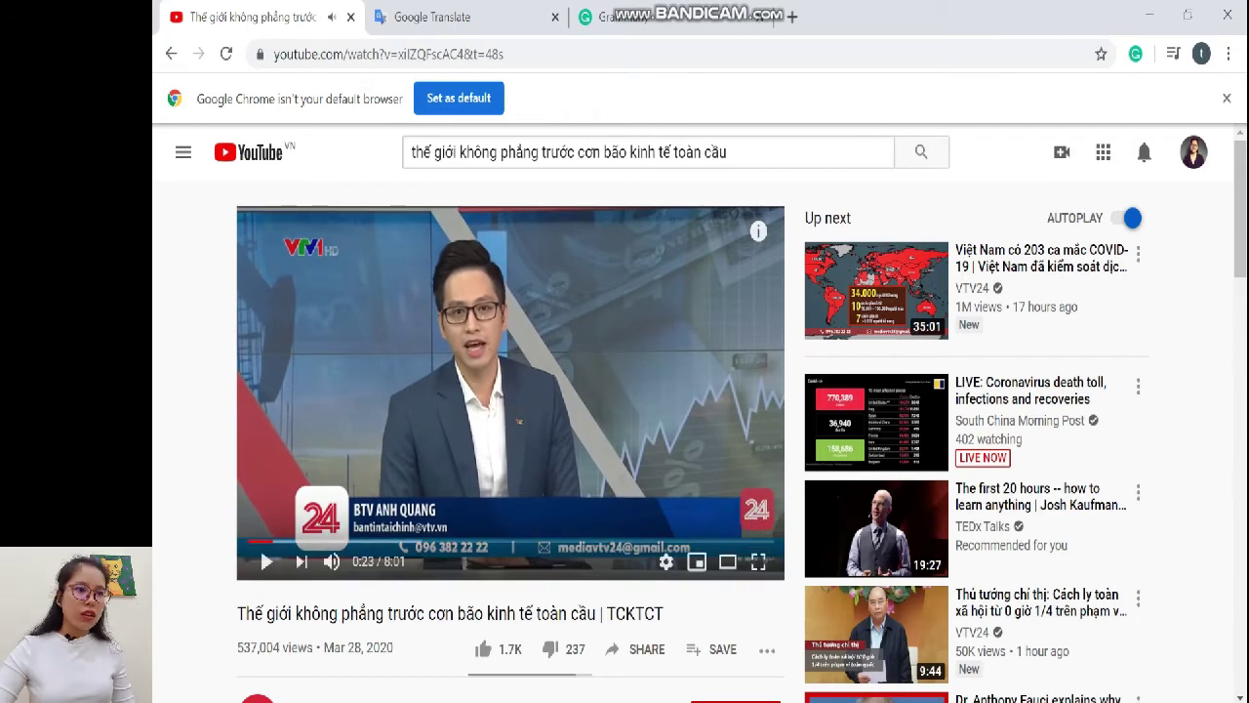
Switch to Google Translate and begin the new line with "Thưa quý vị, trong những ngày này, khi mọi hoạt động của xã".
key("ctrl+Tab")
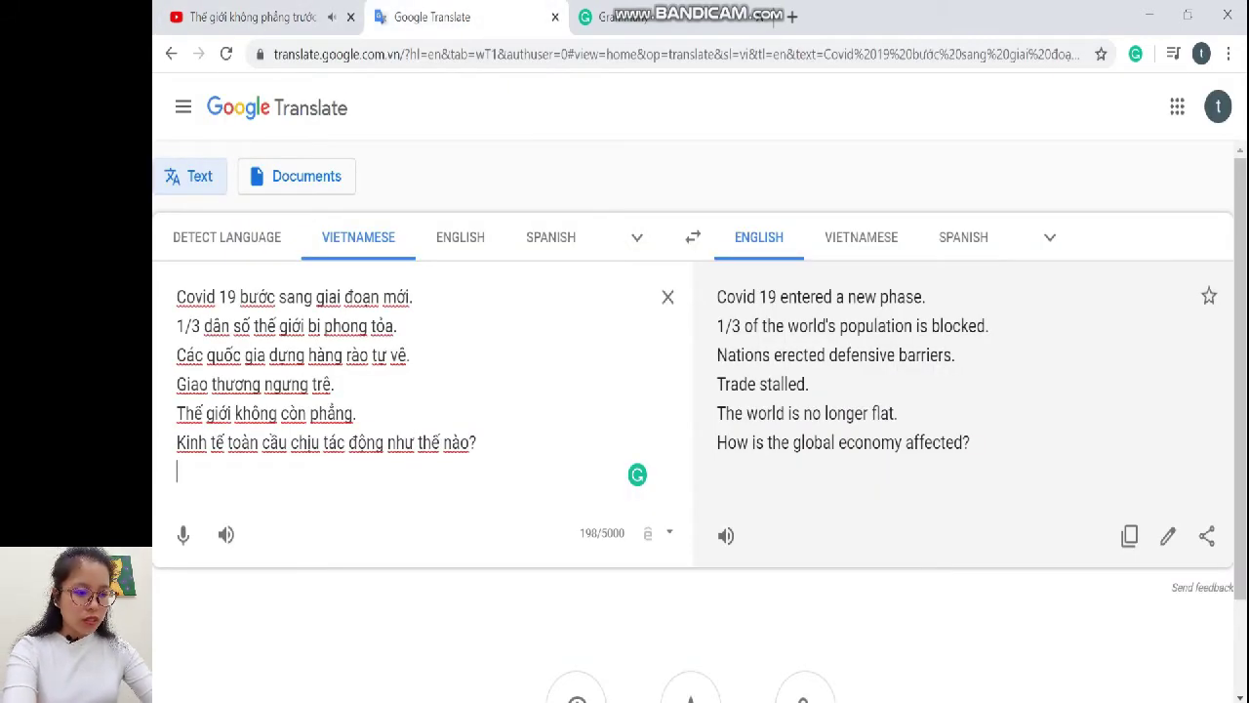
type("Thưa quy")
type(" vị, trong những ngàynày,")
key("BackSpace")
type("khi moi hoa")
key("BackSpace")
key("BackSpace")
key("BackSpace")
key("BackSpace")
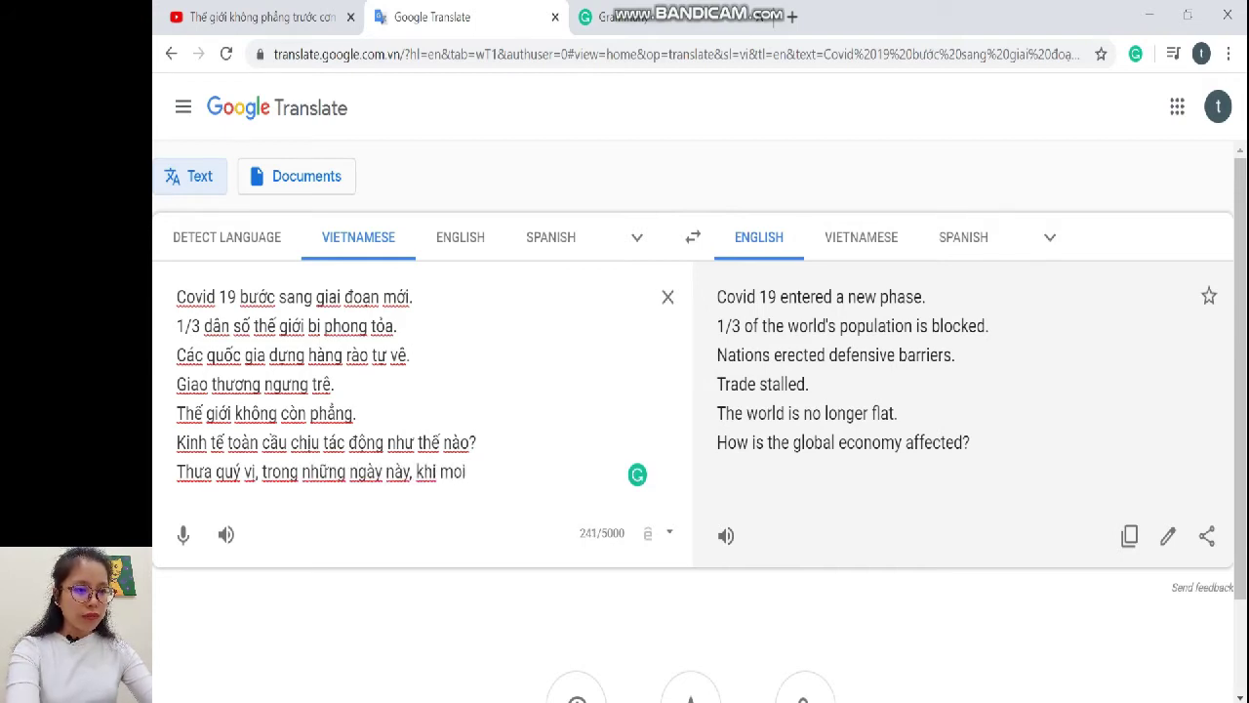
type("j hoatai do")
key("BackSpace")
key("BackSpace")
key("BackSpace")
key("BackSpace")
type("động của xác")
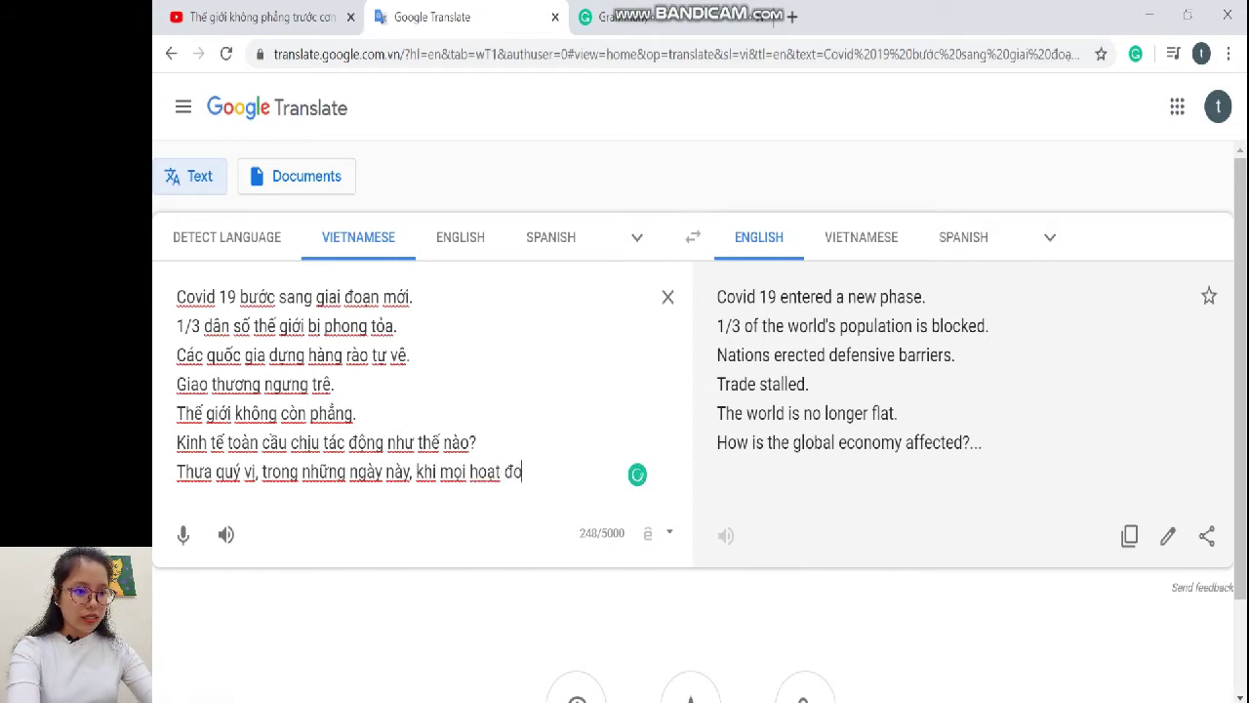
Continue the Vietnamese sentence with "hội bị ngưng trệ và xáo trộn vì covid 19,".
type(" hội bị ngựn")
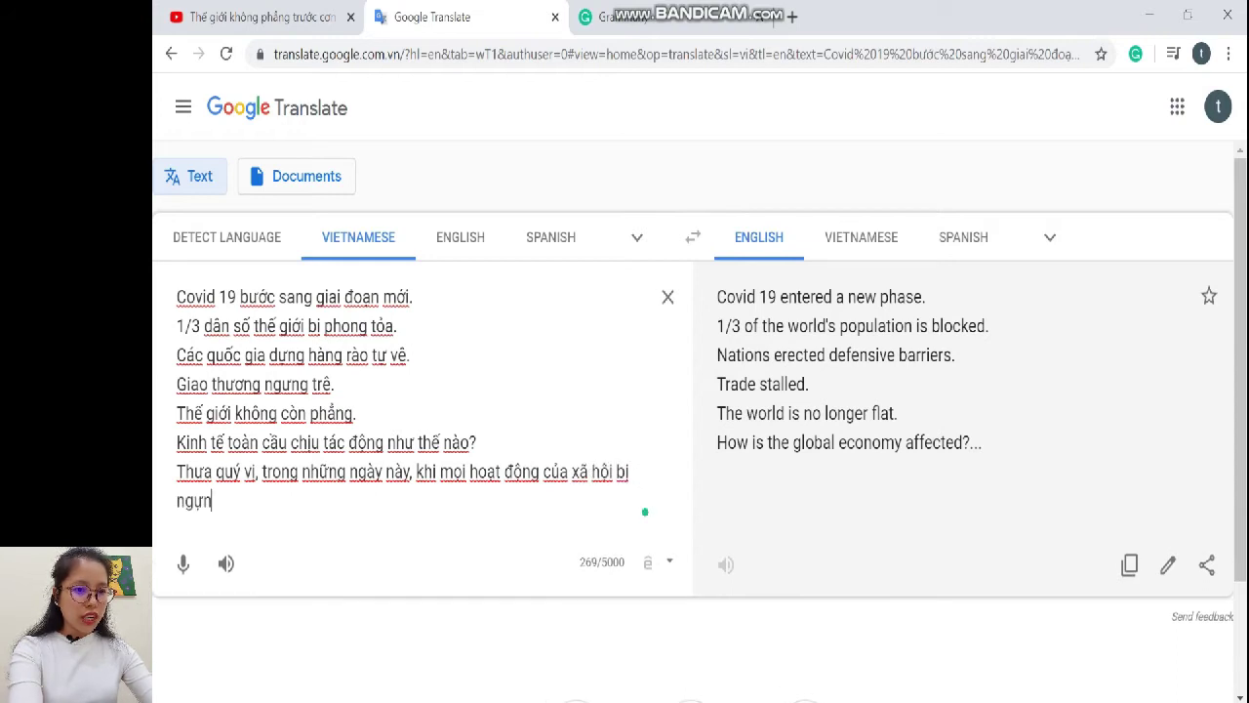
key("BackSpace")
key("BackSpace")
type("ưng trệ")
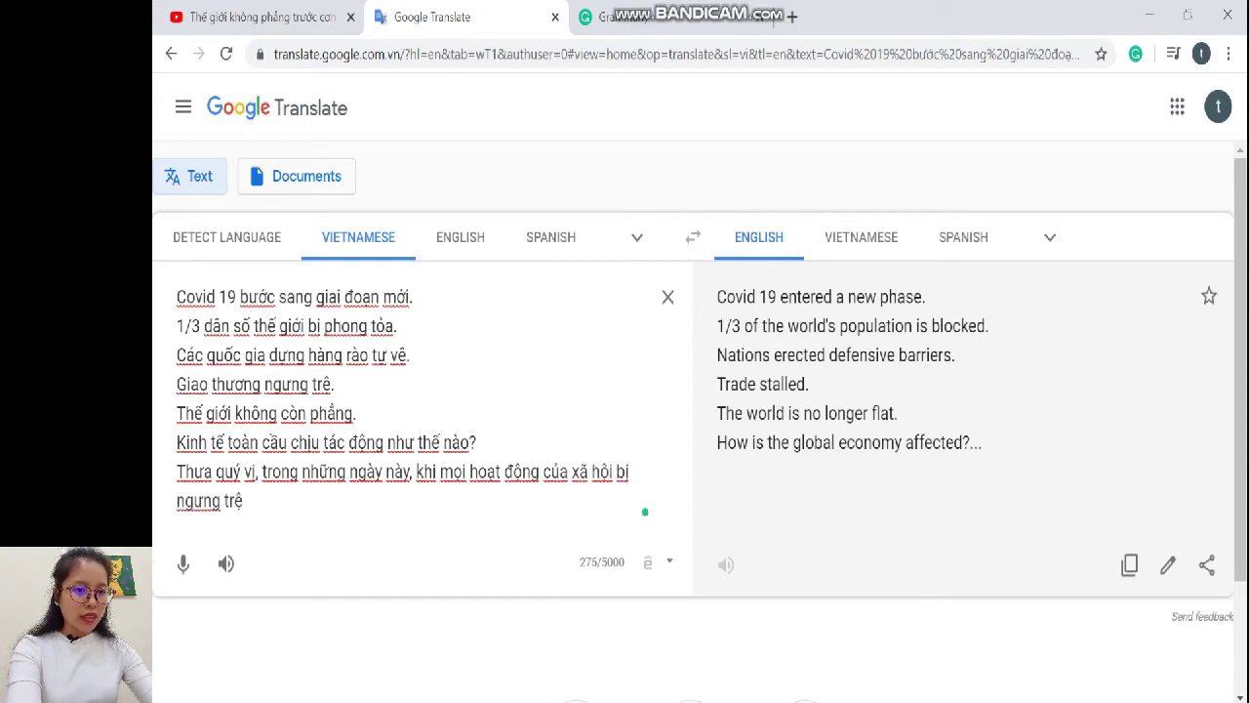
type(" và xáo trộn")
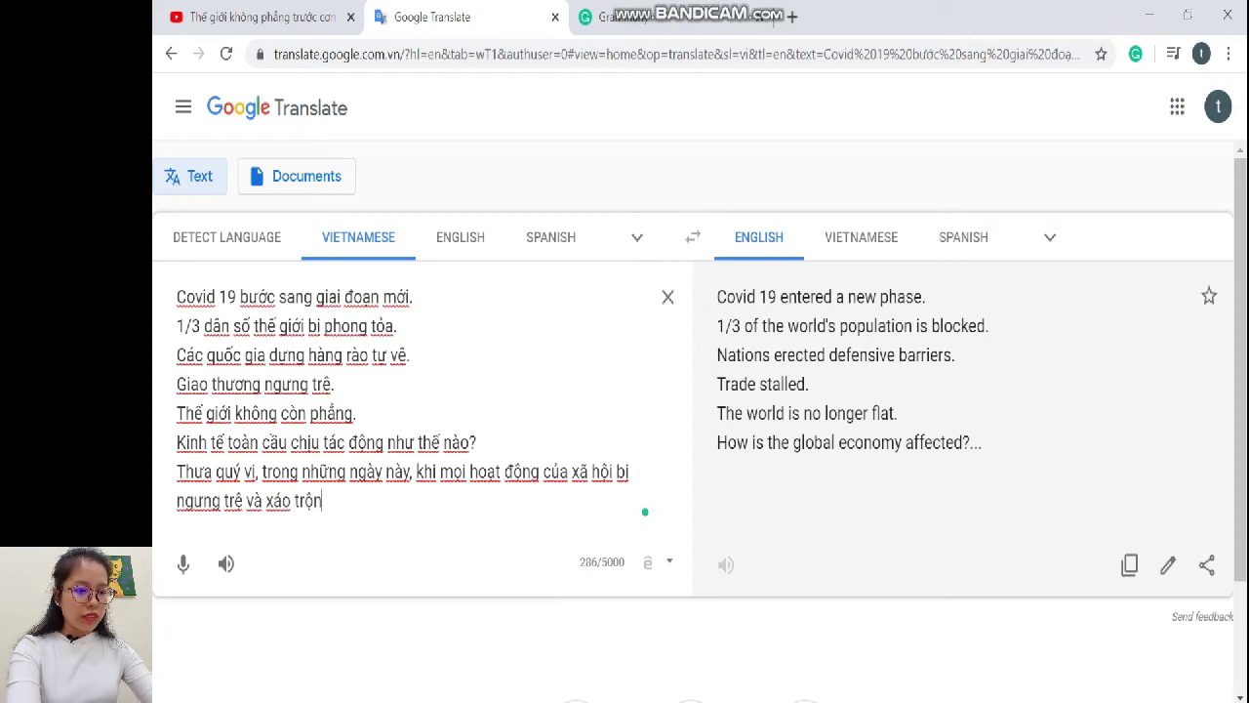
type(" vì covid 19,")
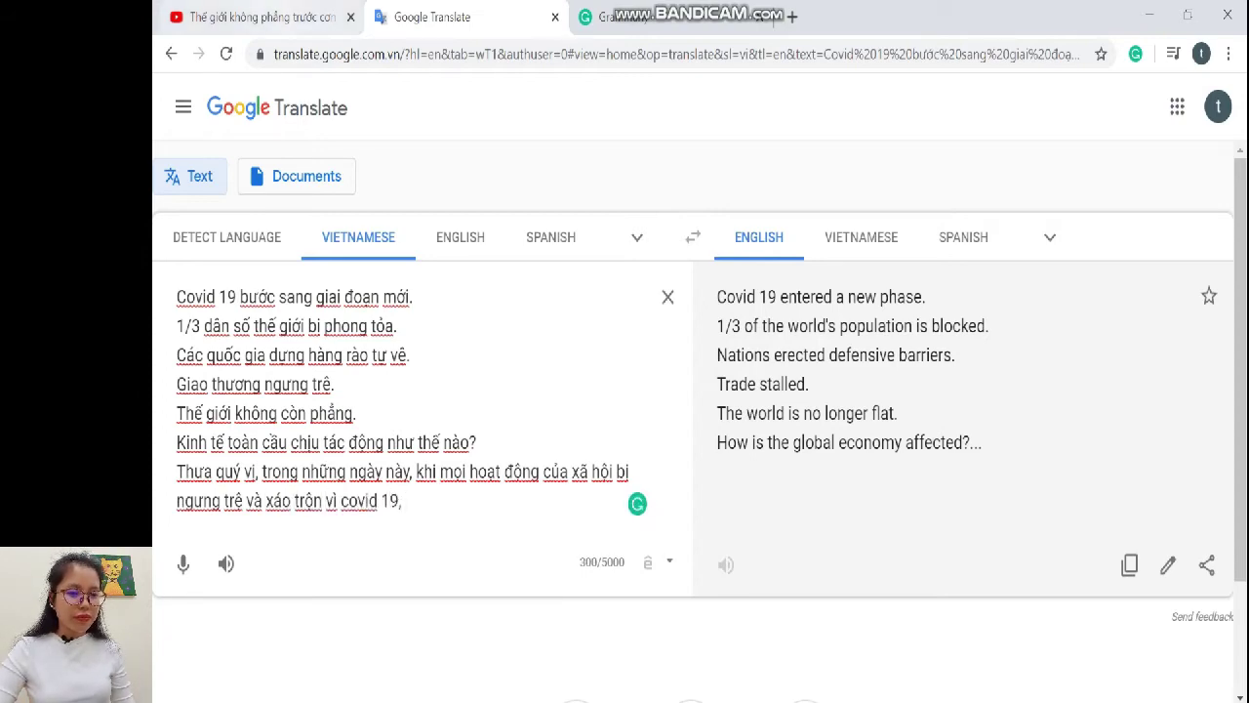
Play the YouTube video up to 0:26 and continue the sentence in Google Translate with "thì người ta có lẽ mới thực sự hiểu".
left_click(259, 16)
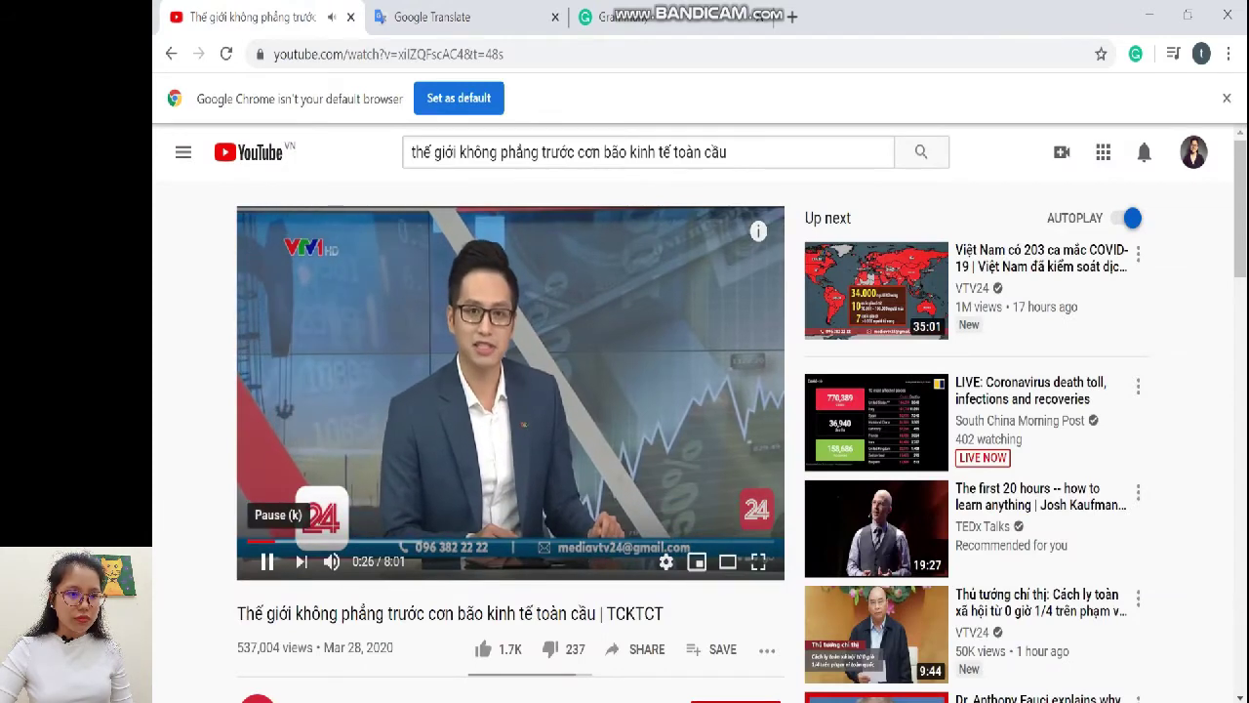
left_click(432, 16)
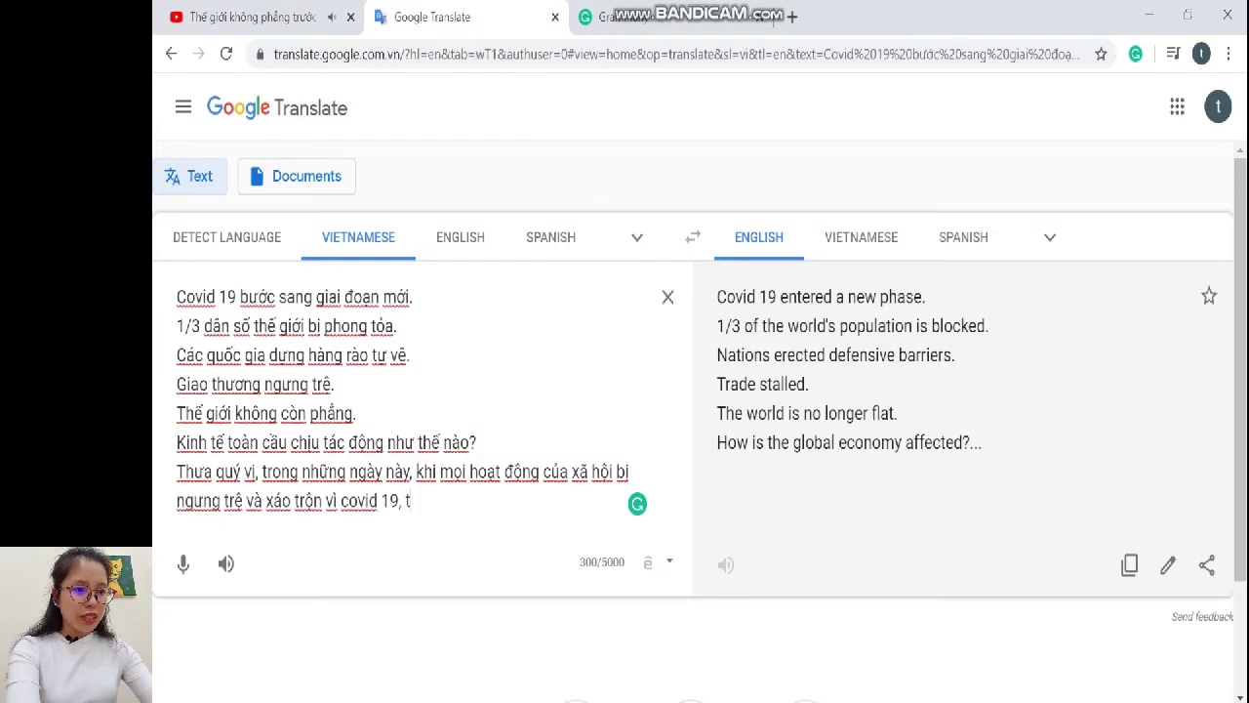
type("người ta mới thu")
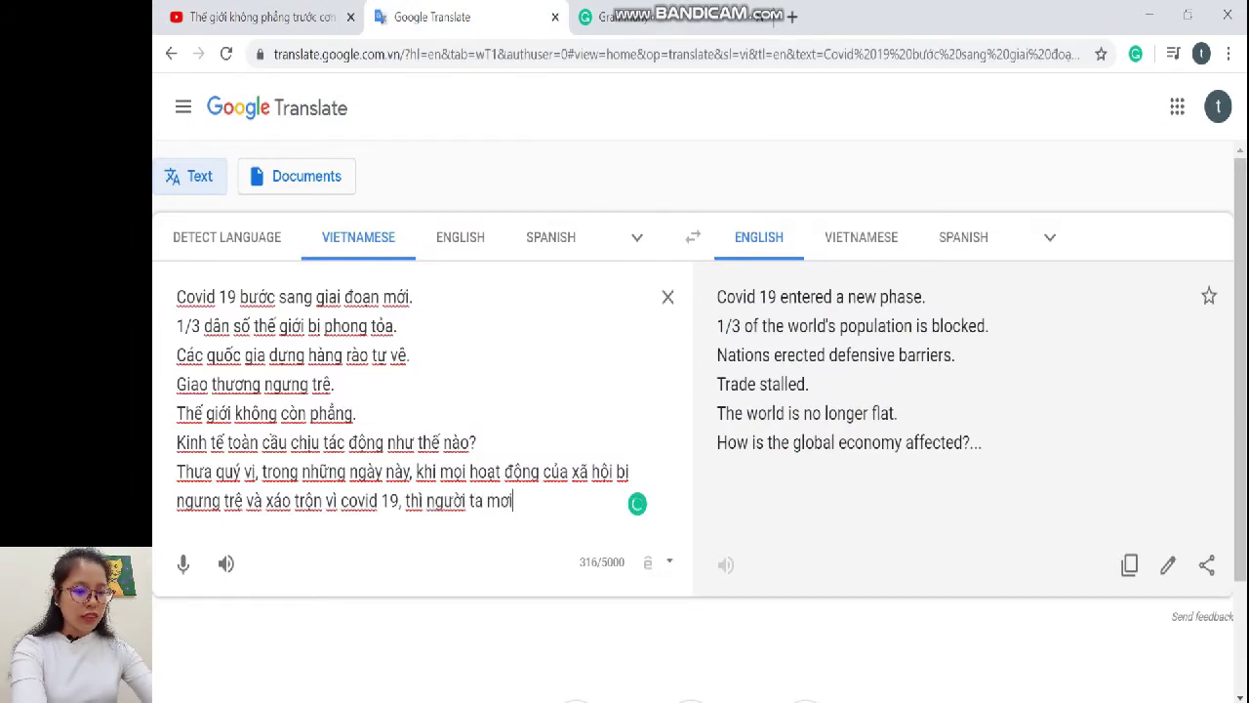
key("BackSpace")
key("BackSpace")
key("BackSpace")
key("BackSpace")
key("BackSpace")
key("BackSpace")
key("BackSpace")
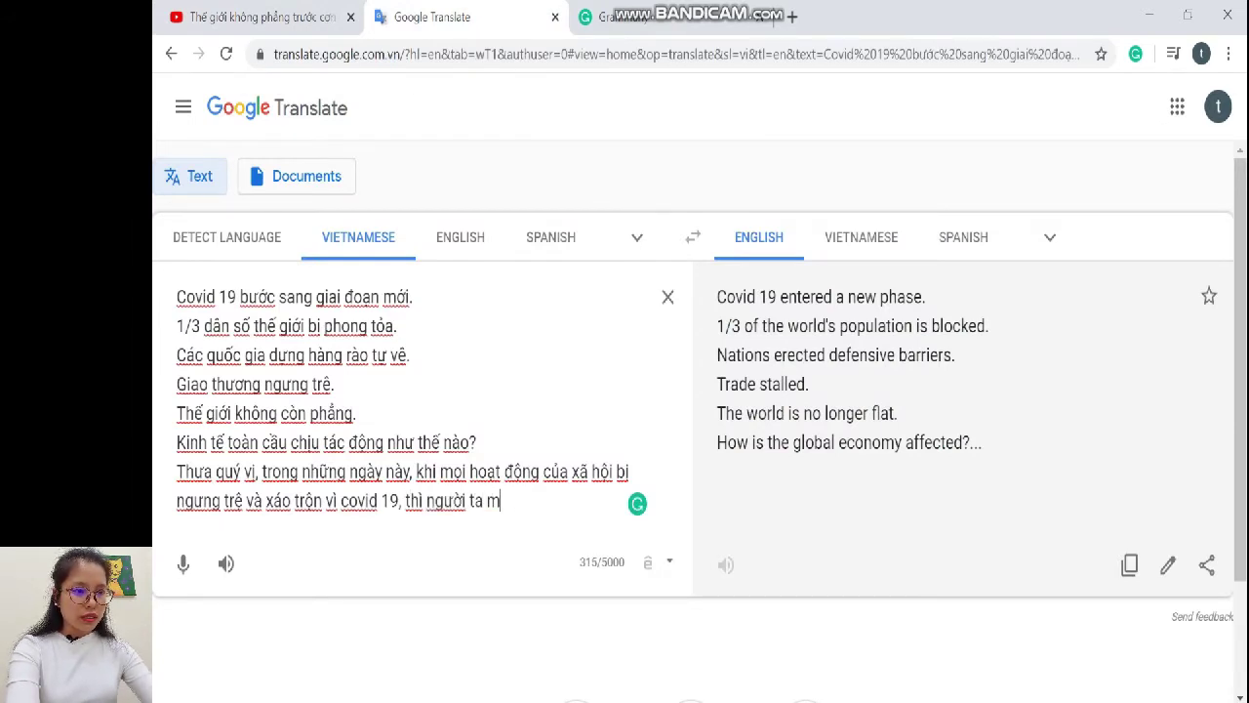
type("mới thực sự hieu")
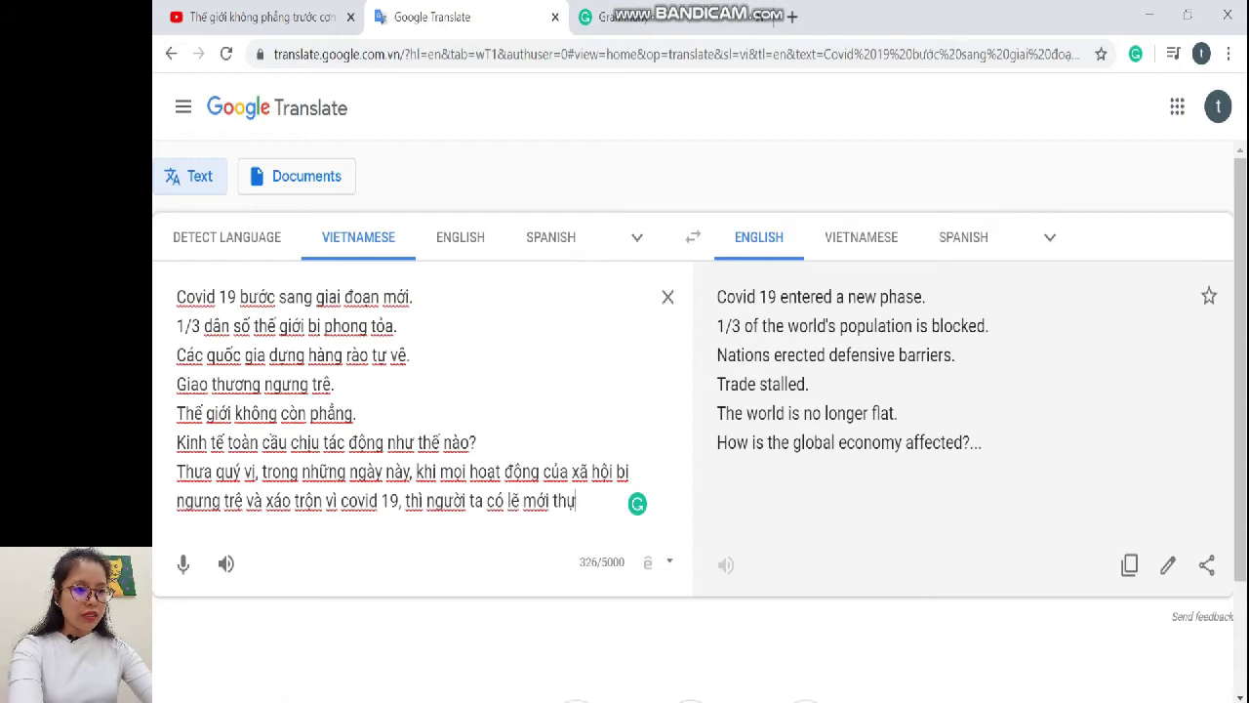
Complete the Vietnamese sentence with "thế nào là thế giới phẳng.".
type(" thế nào là thế")
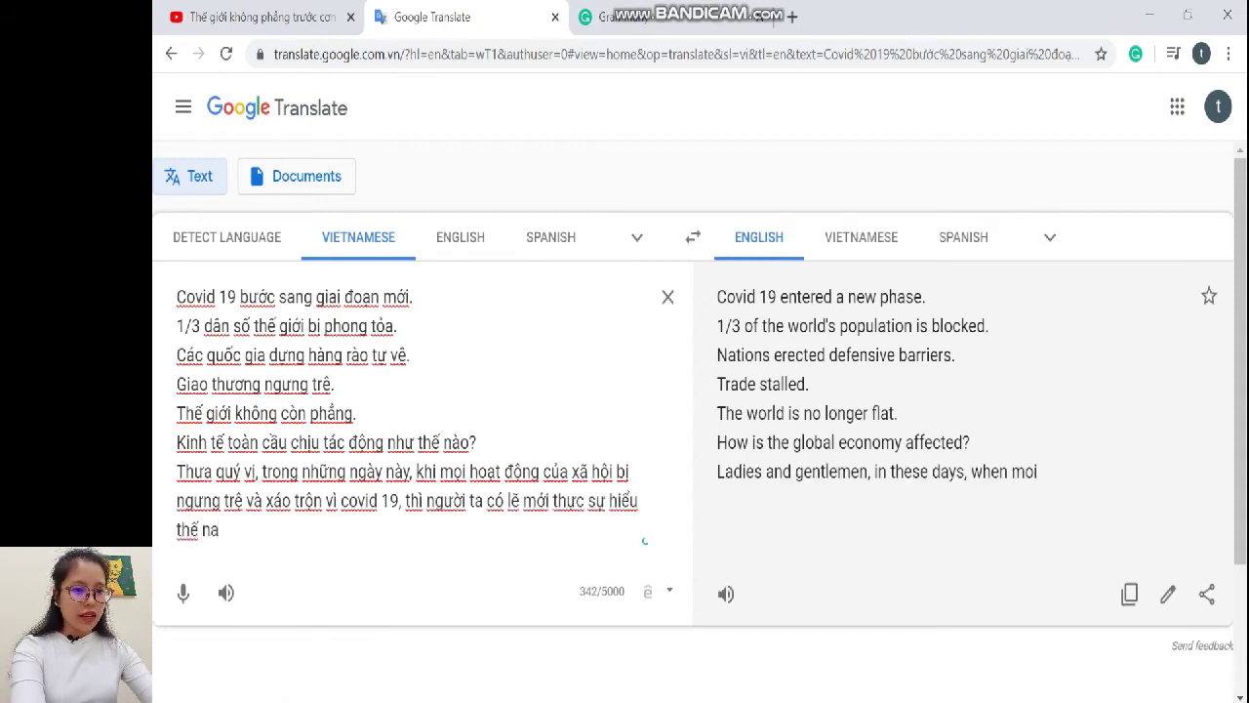
type(" giới pahnr")
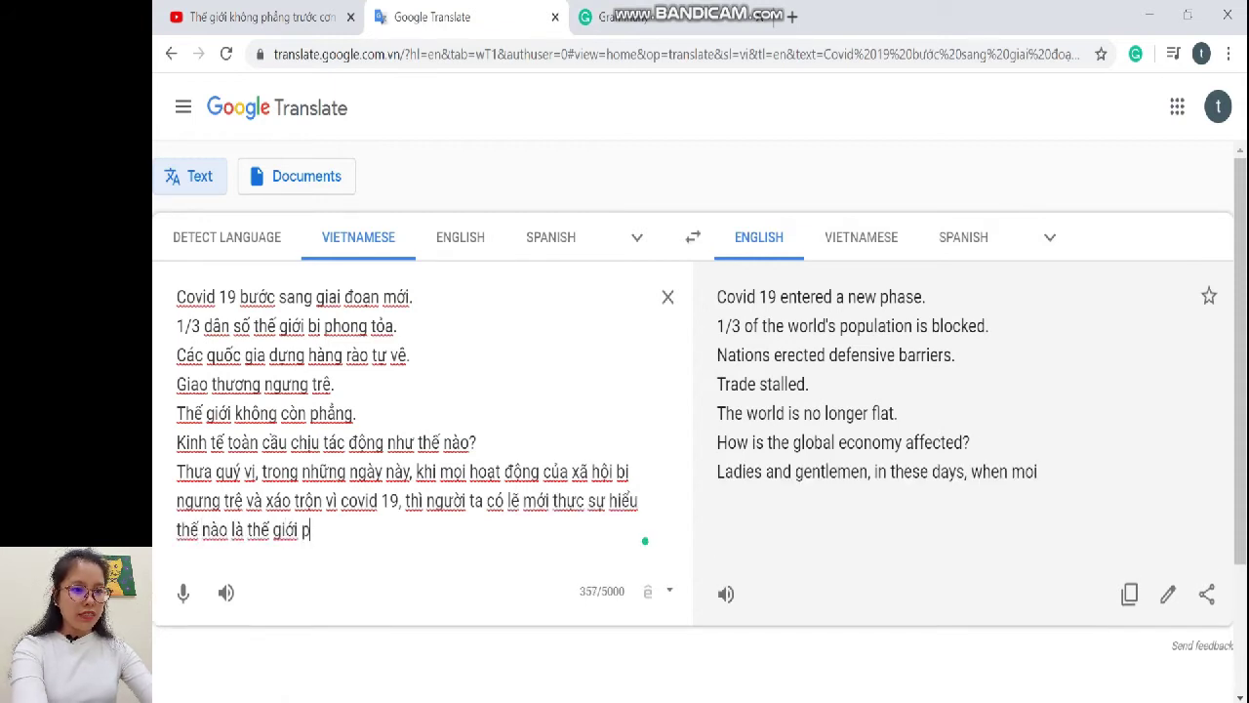
key("BackSpace")
key("BackSpace")
key("BackSpace")
key("BackSpace")
type("hẳng.")
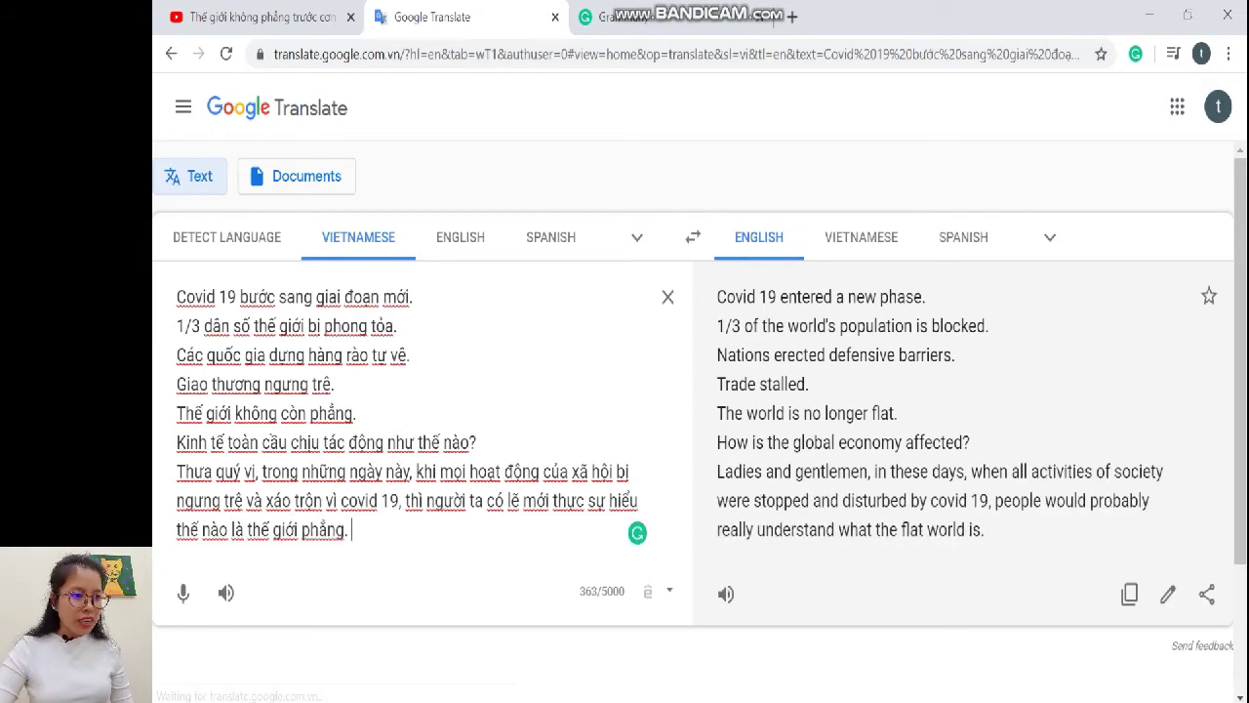
Highlight the English translation of the last sentence to examine it against the Vietnamese text.
triple_click(936, 500)
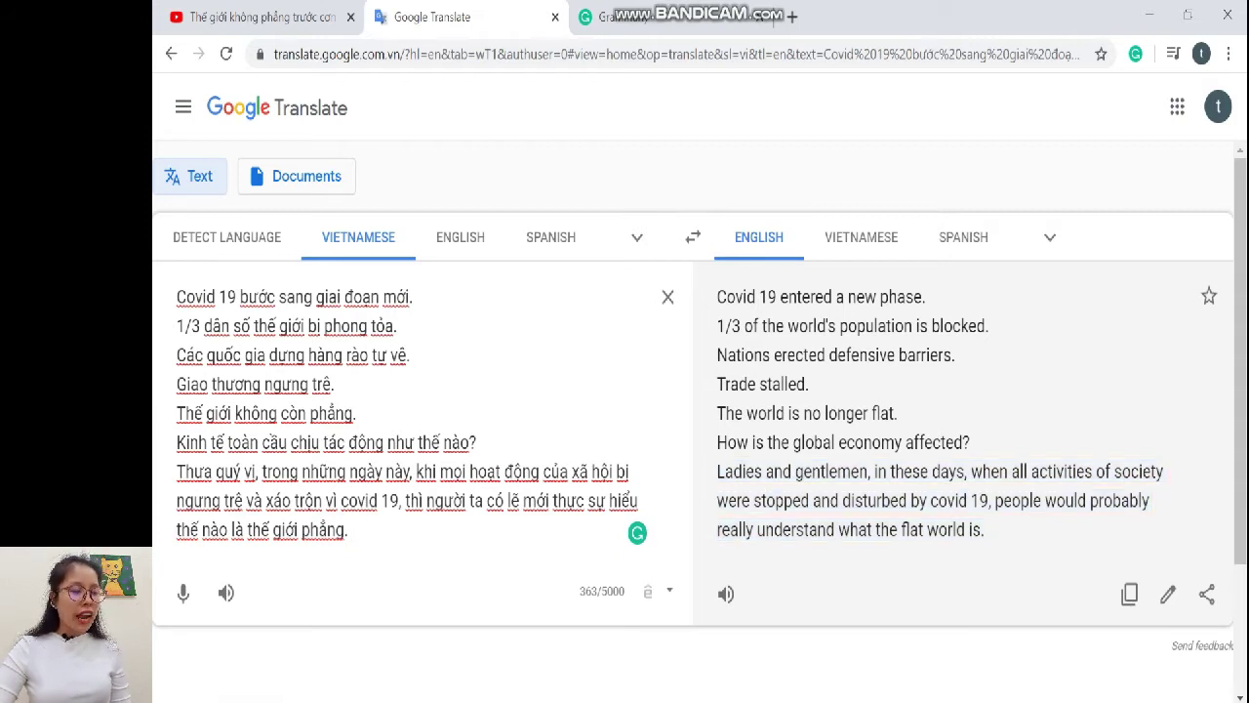
triple_click(936, 500)
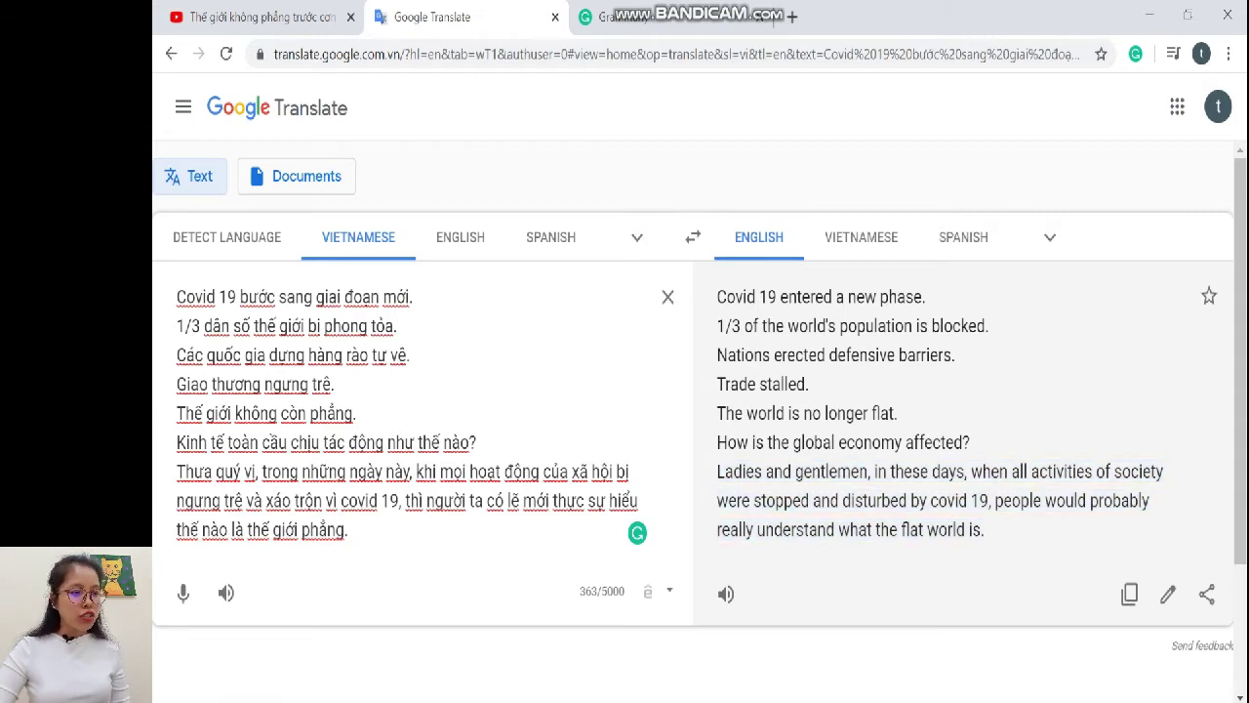
triple_click(936, 500)
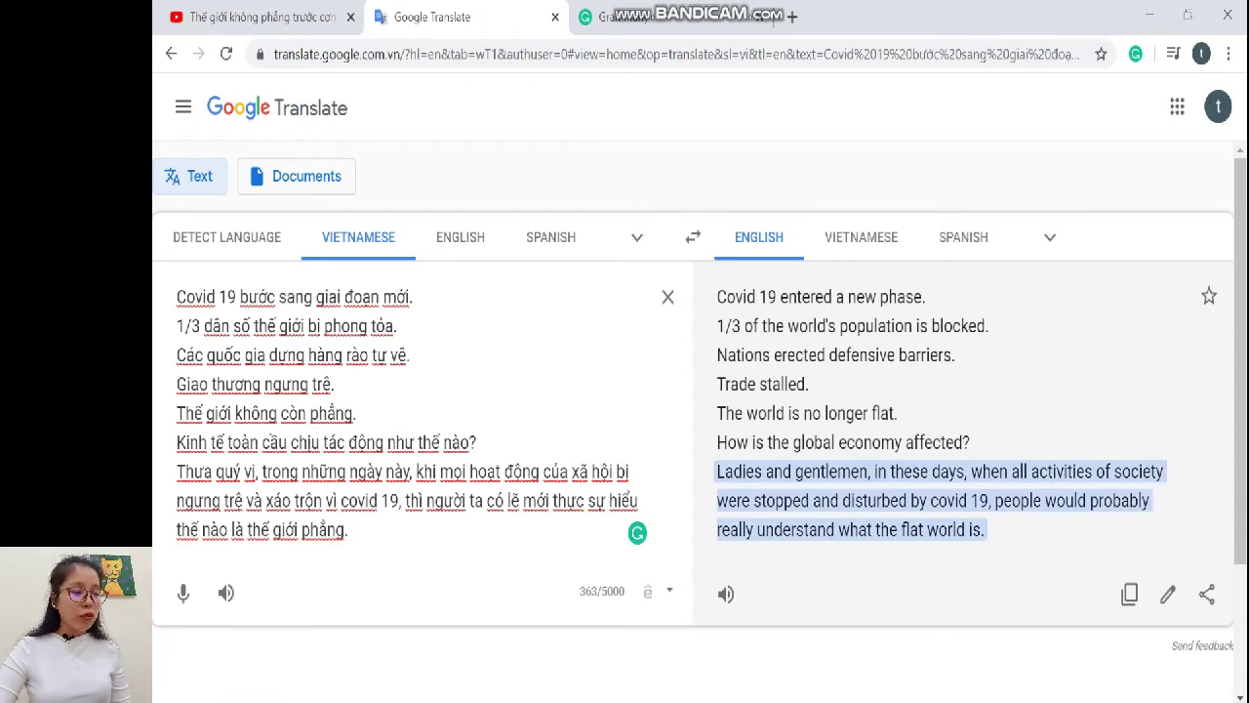
left_click(352, 529)
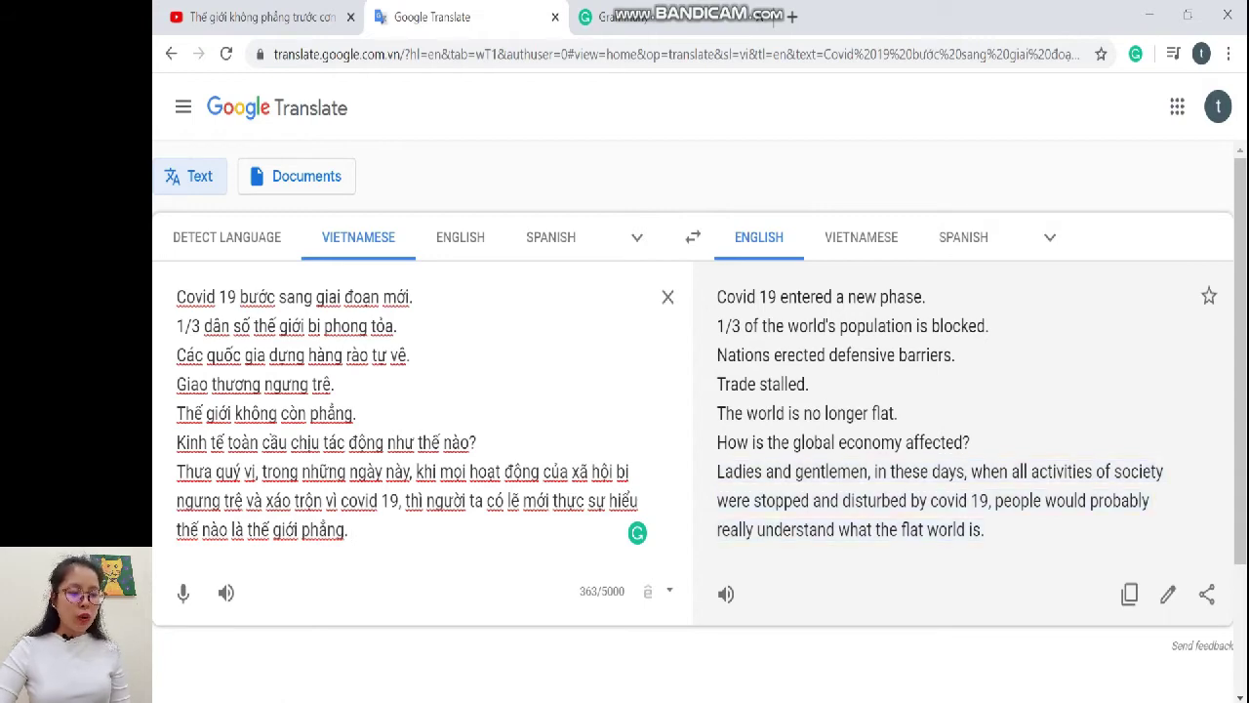
Return to the YouTube video, play the next passage and pause it at 0:35.
left_click(259, 16)
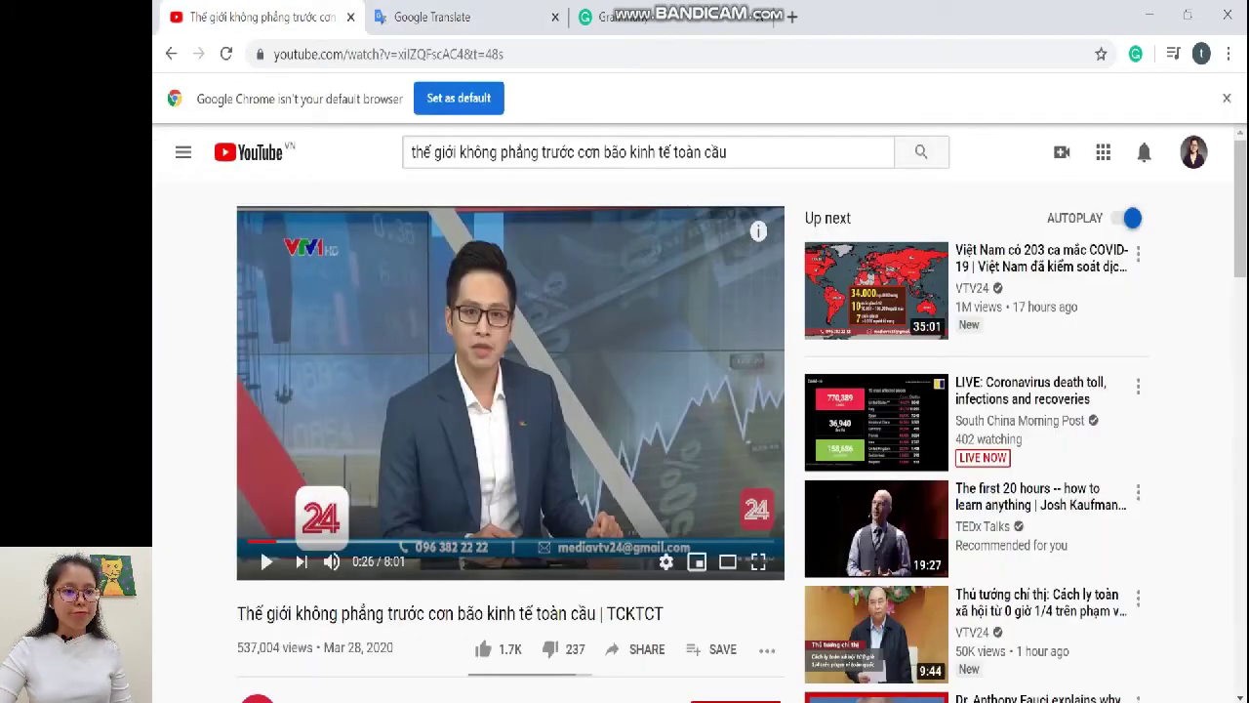
left_click(266, 561)
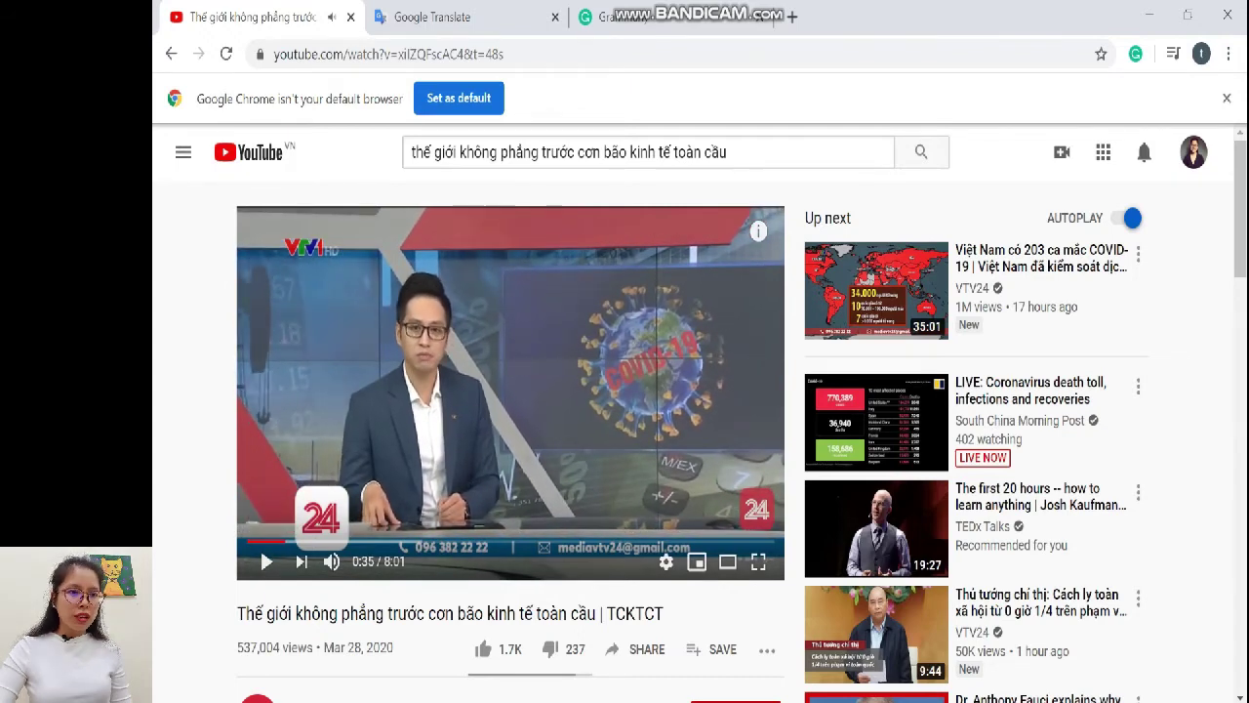
Return to Google Translate and begin a new line with "Một con vi rút không nhìn thấy được bằng mắt thường".
left_click(435, 17)
key("Return")
type("Một con vi t")
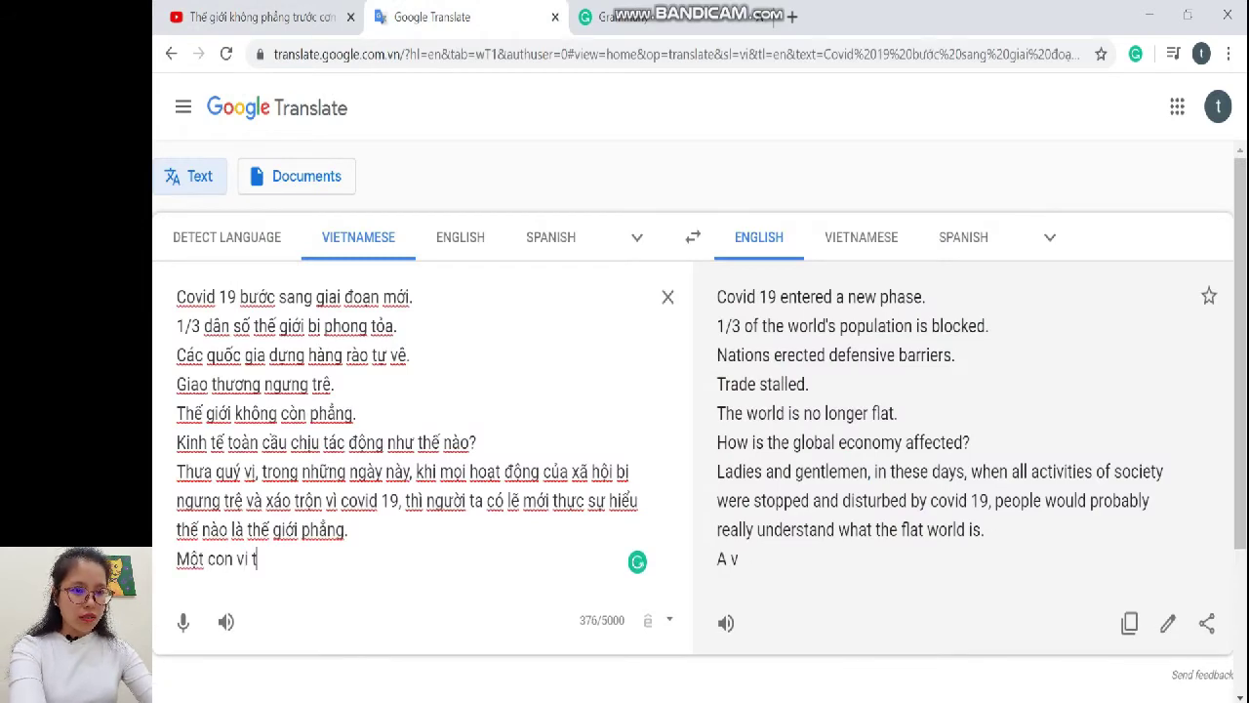
type(" ruts không nhìn tha")
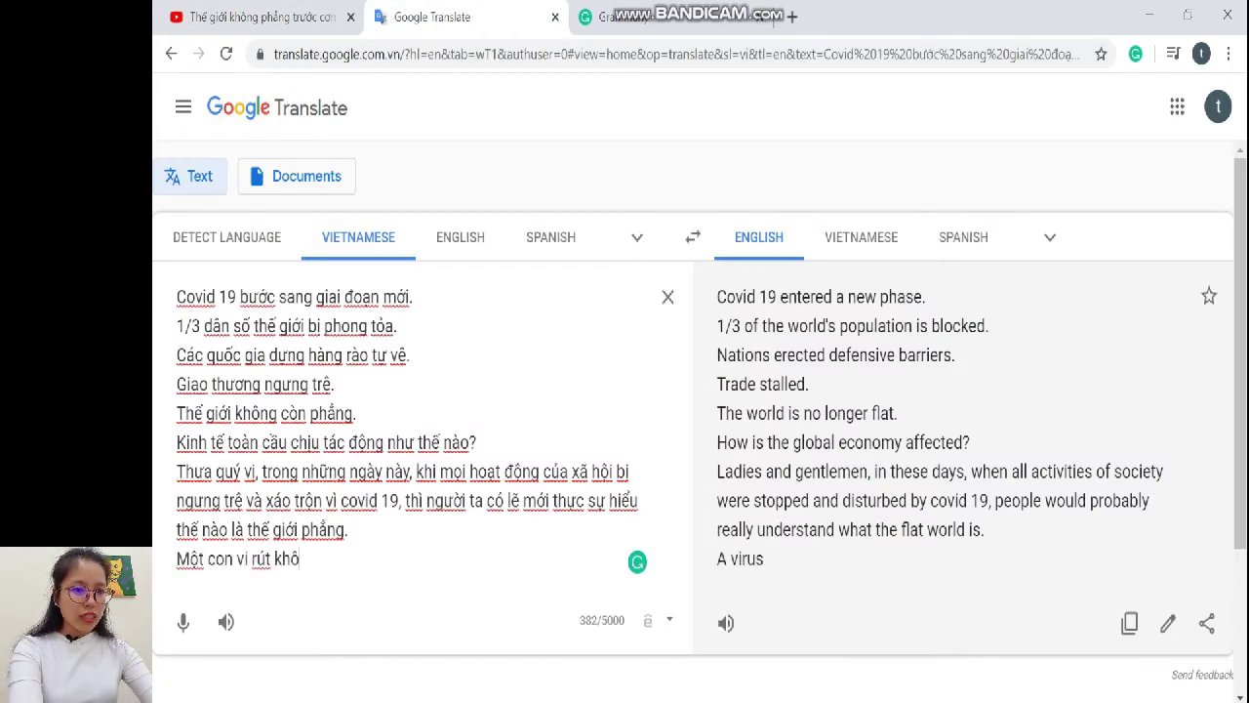
type("ays dduwowcj bawngf ma")
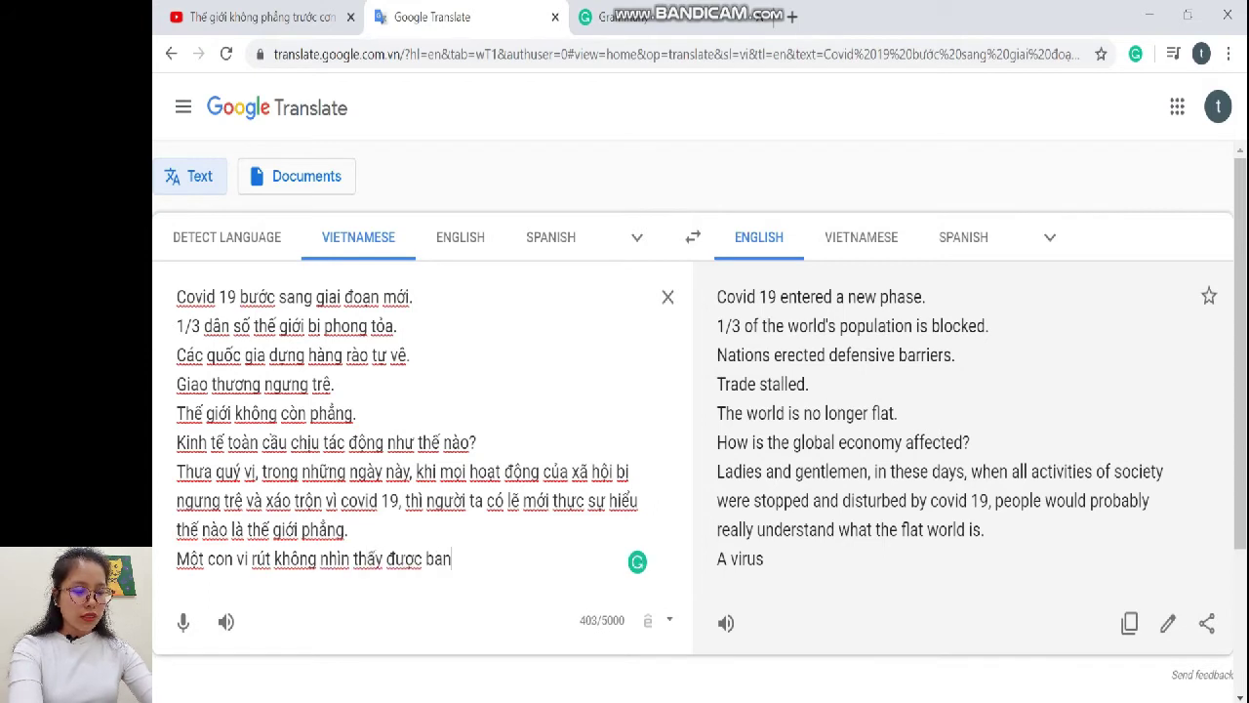
type("wst thuwowngf laij cos")
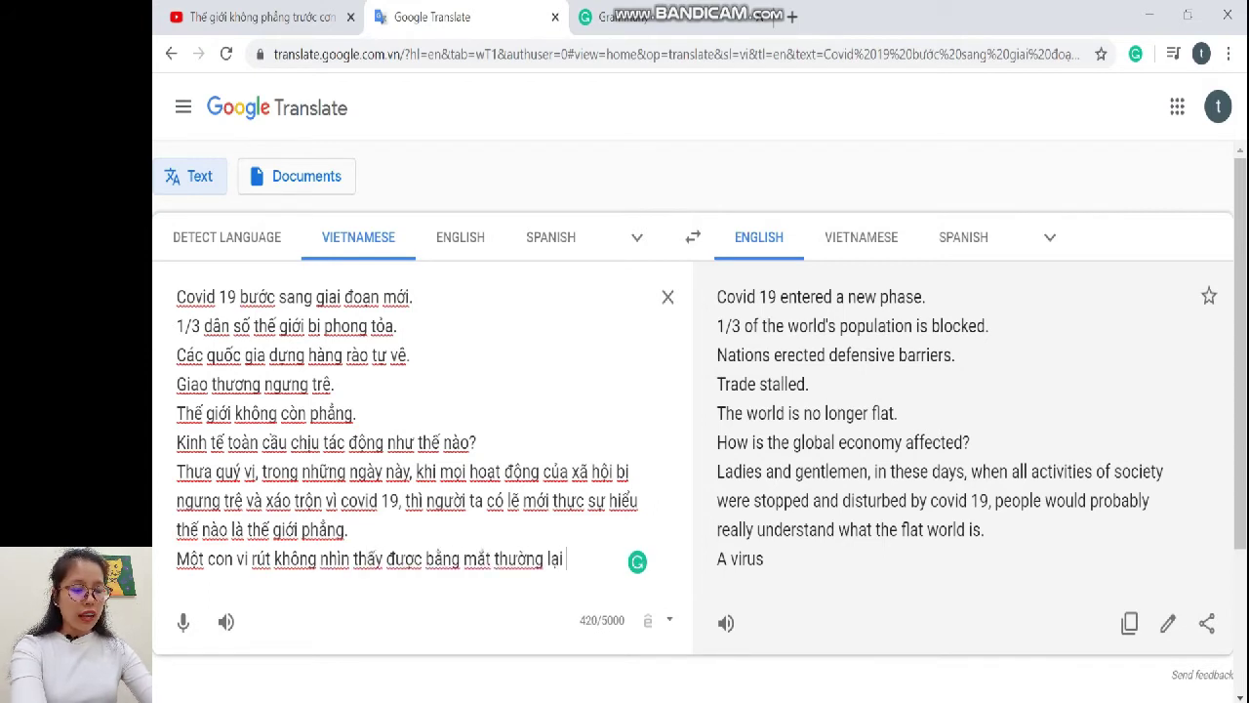
key("BackSpace")
key("BackSpace")
key("BackSpace")
key("BackSpace")
key("BackSpace")
key("BackSpace")
key("BackSpace")
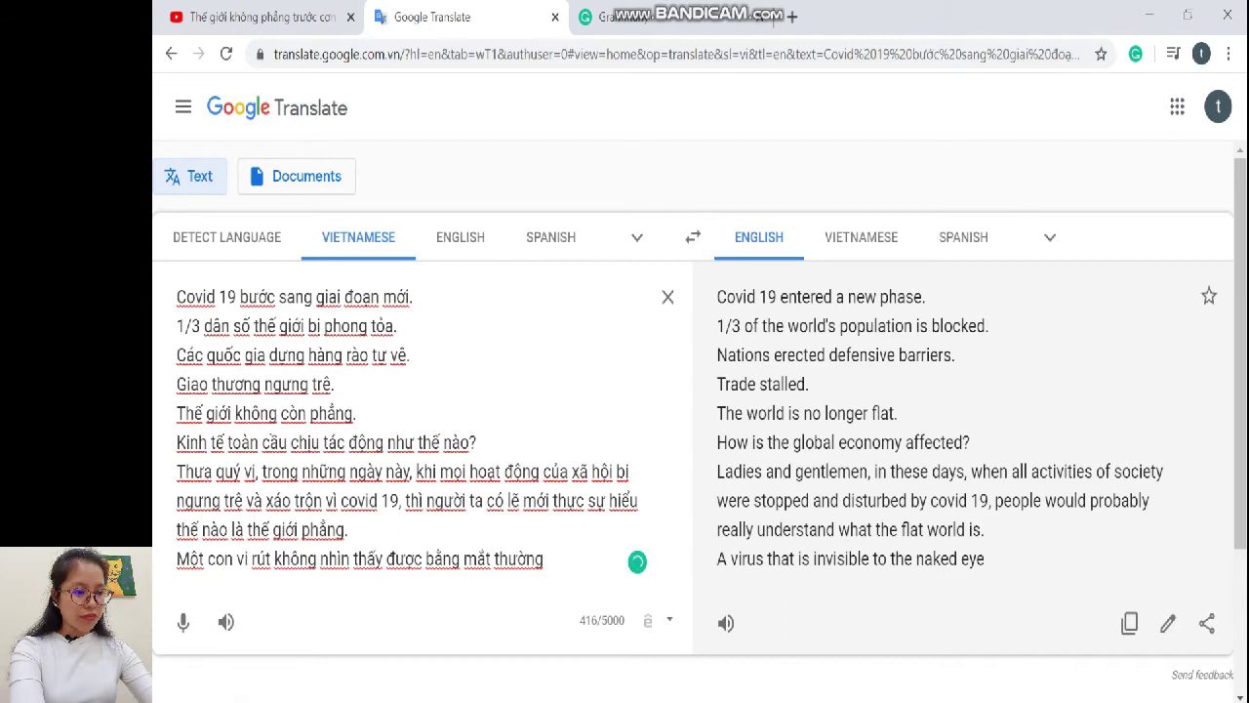
Continue the sentence with ", bùng phát tại một quốc gia, mà lại có thể lây lan nhanh chóng tới 197 quốc gia và vùng lãnh thổ".
type("bungf phats taij mo")
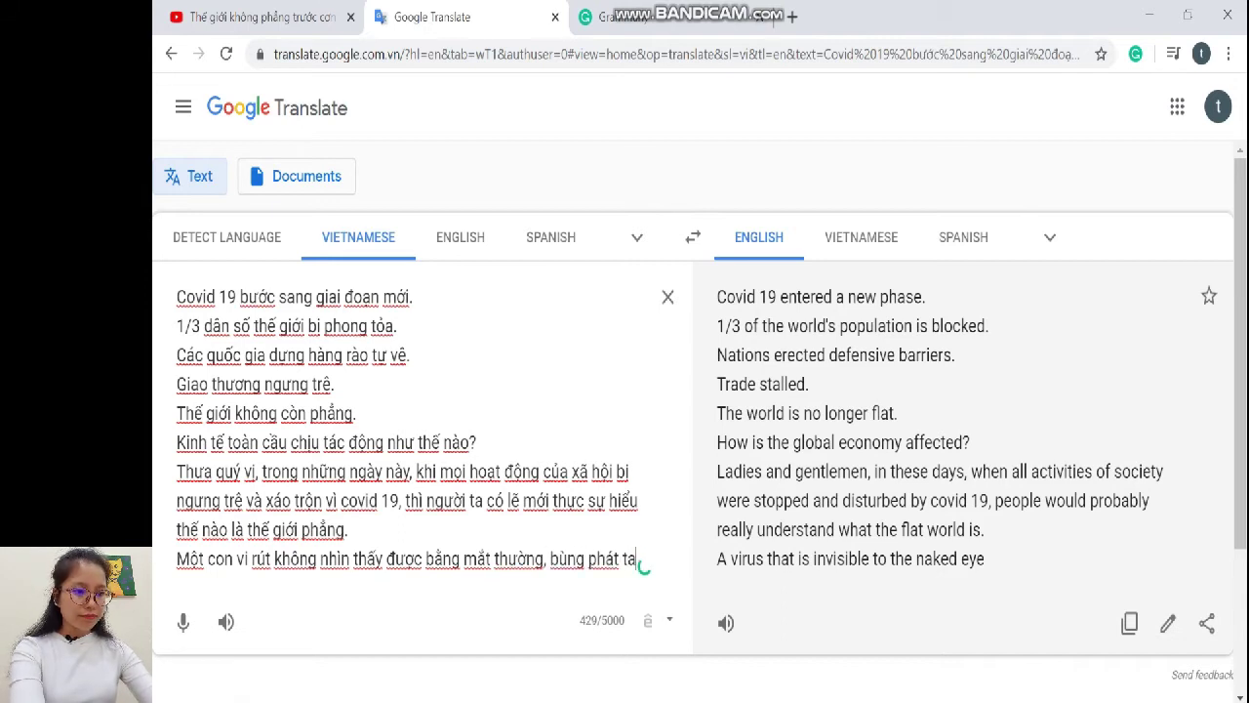
type("otj quoocs gia")
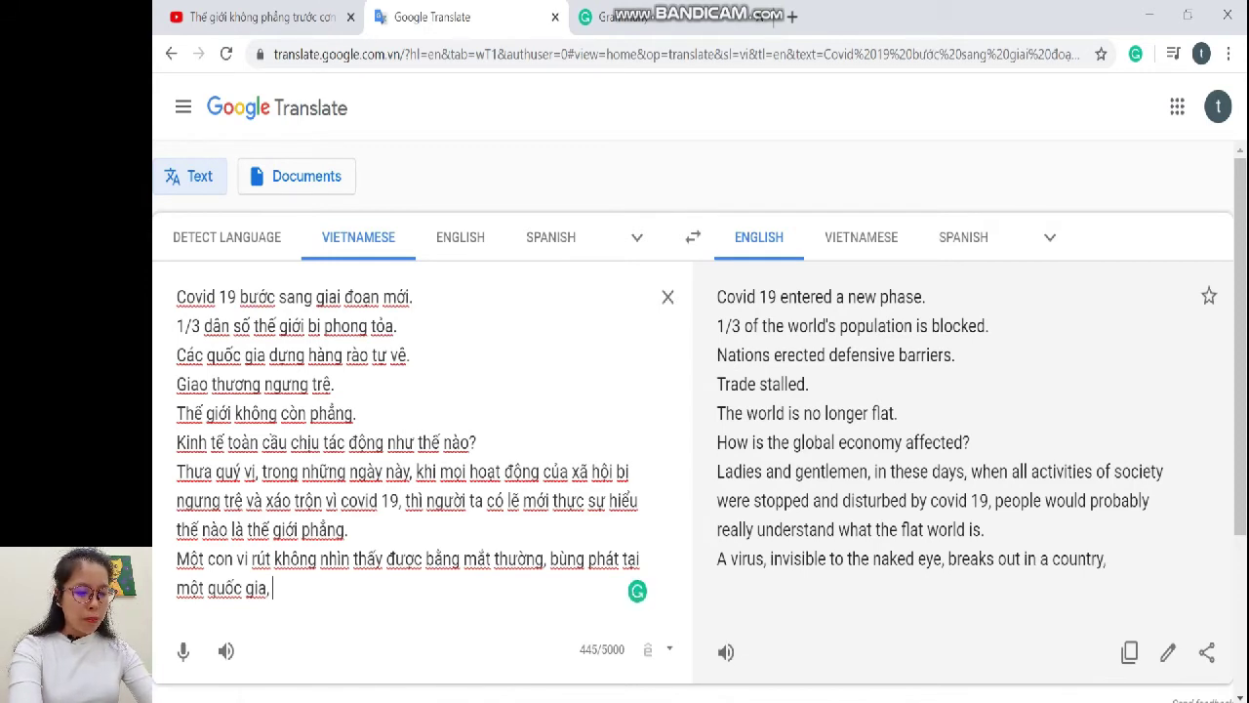
type(", maf l")
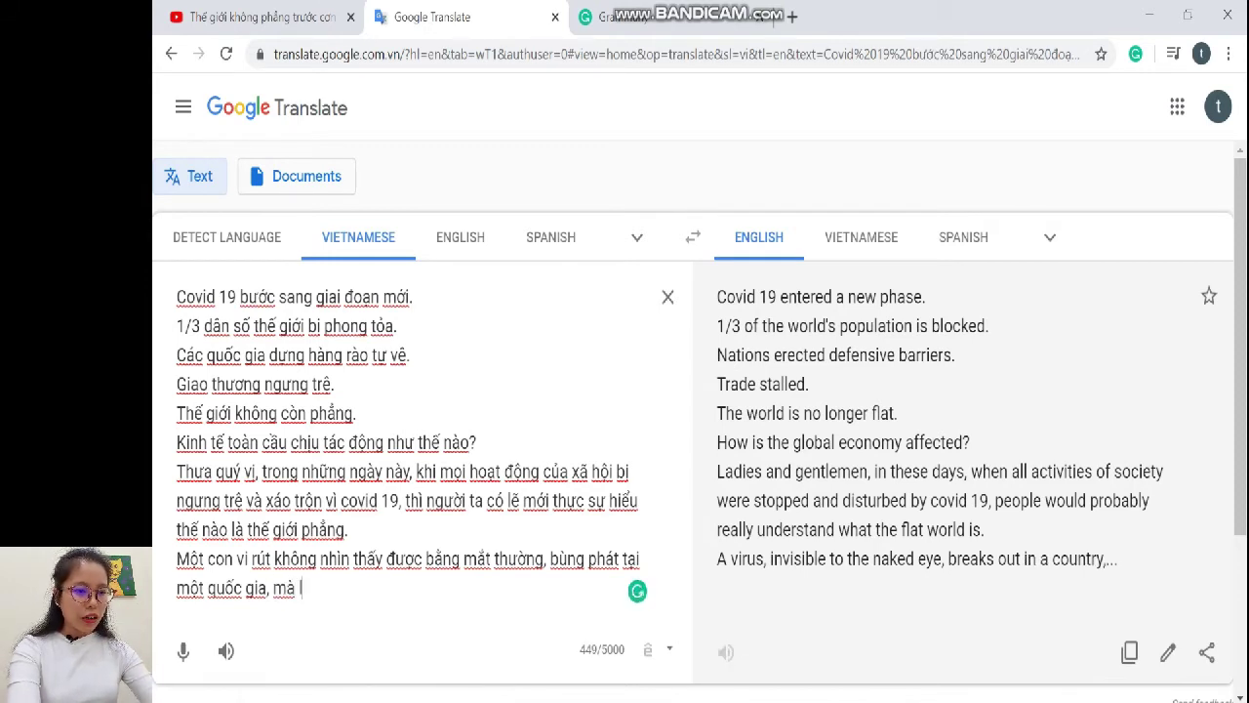
type("aij coos theer laay lan")
type(" nhan")
type("h chóng tới")
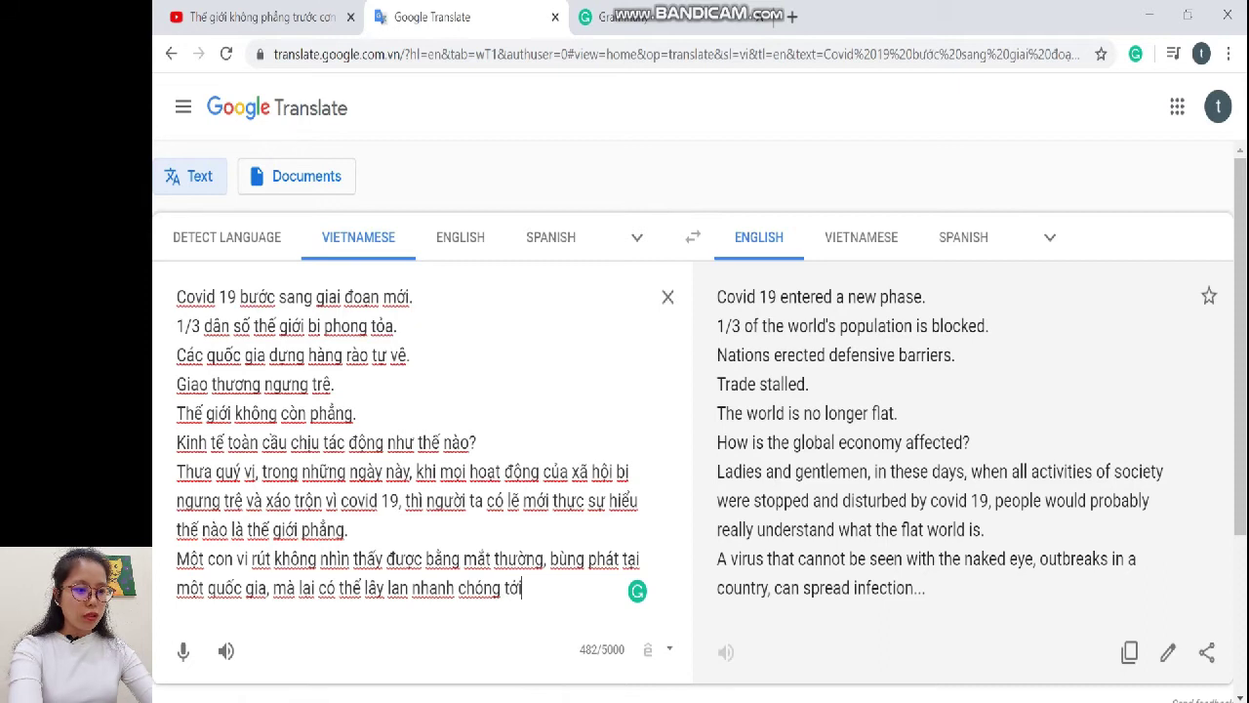
type(" 197 quốc gia và vùng lãnh thổ")
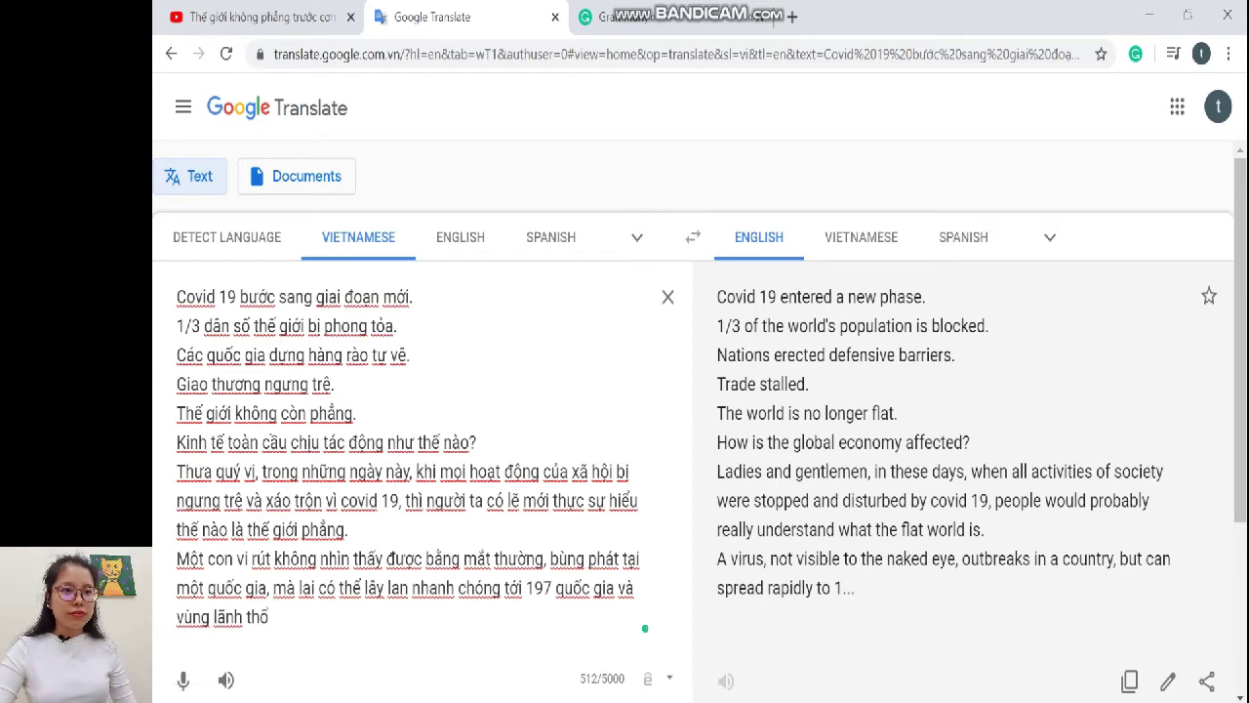
Play the YouTube video on to 0:37, pause it and return to the translation in Google Translate.
left_click(254, 17)
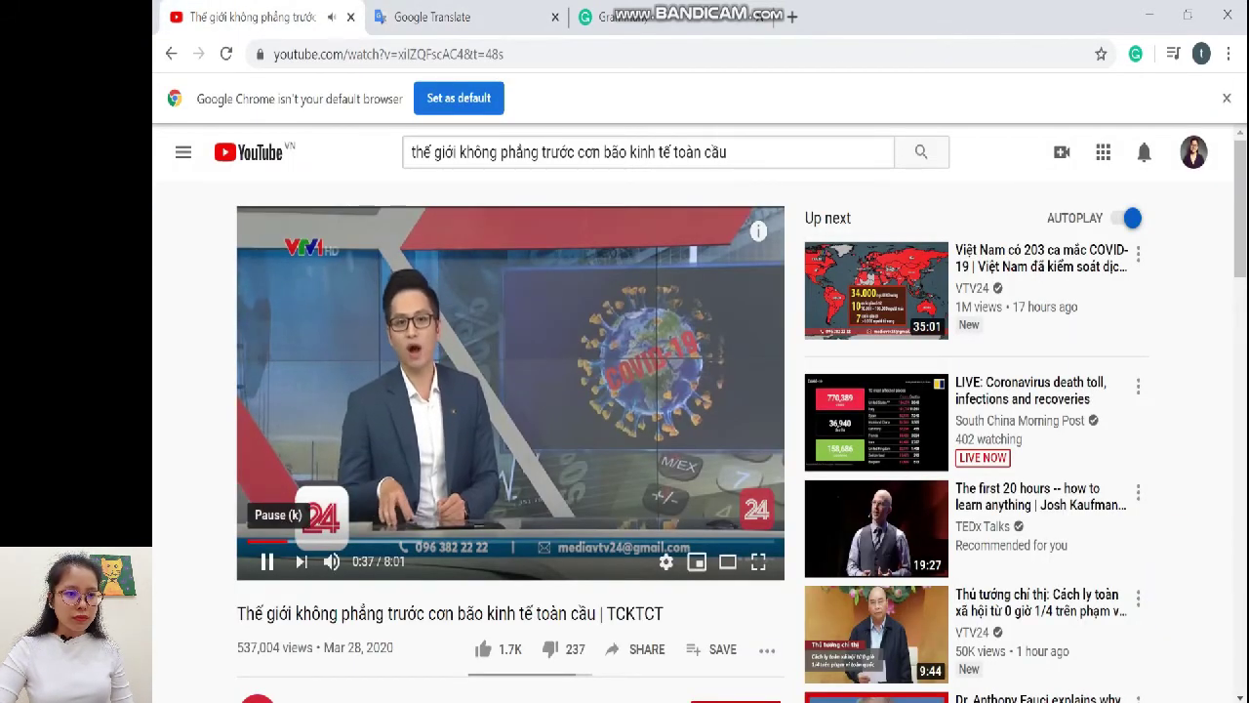
left_click(266, 561)
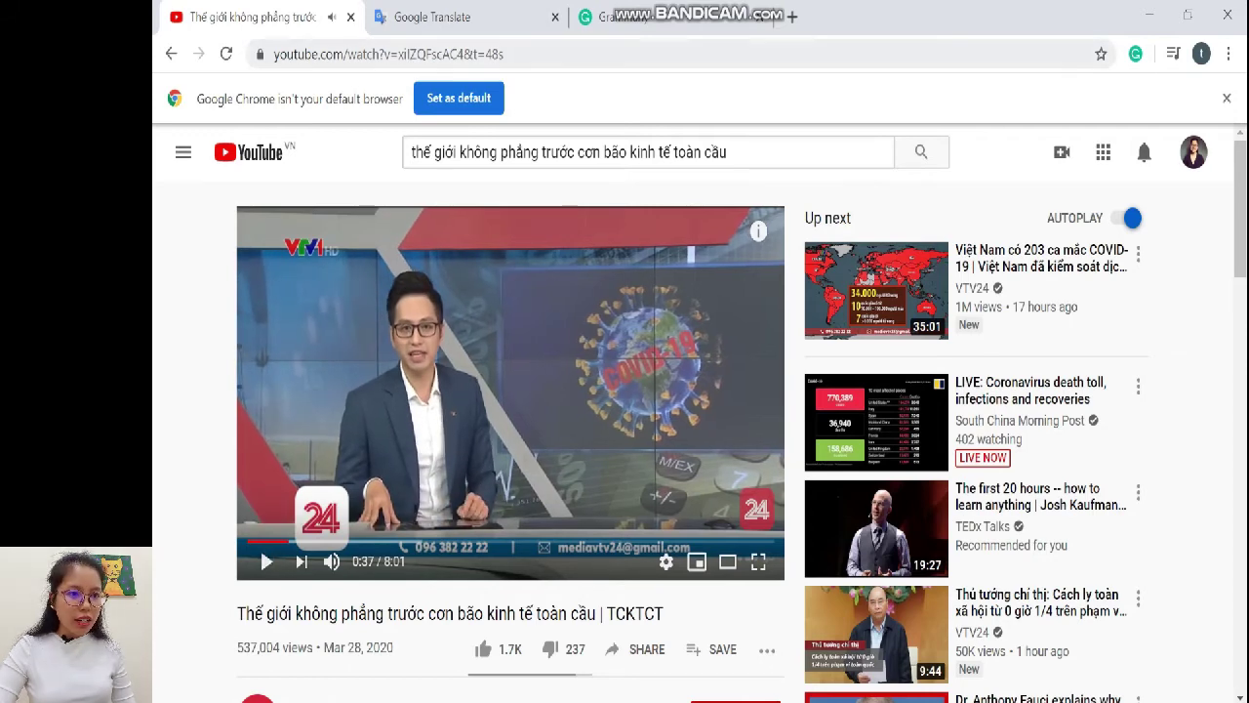
key("ctrl+Tab")
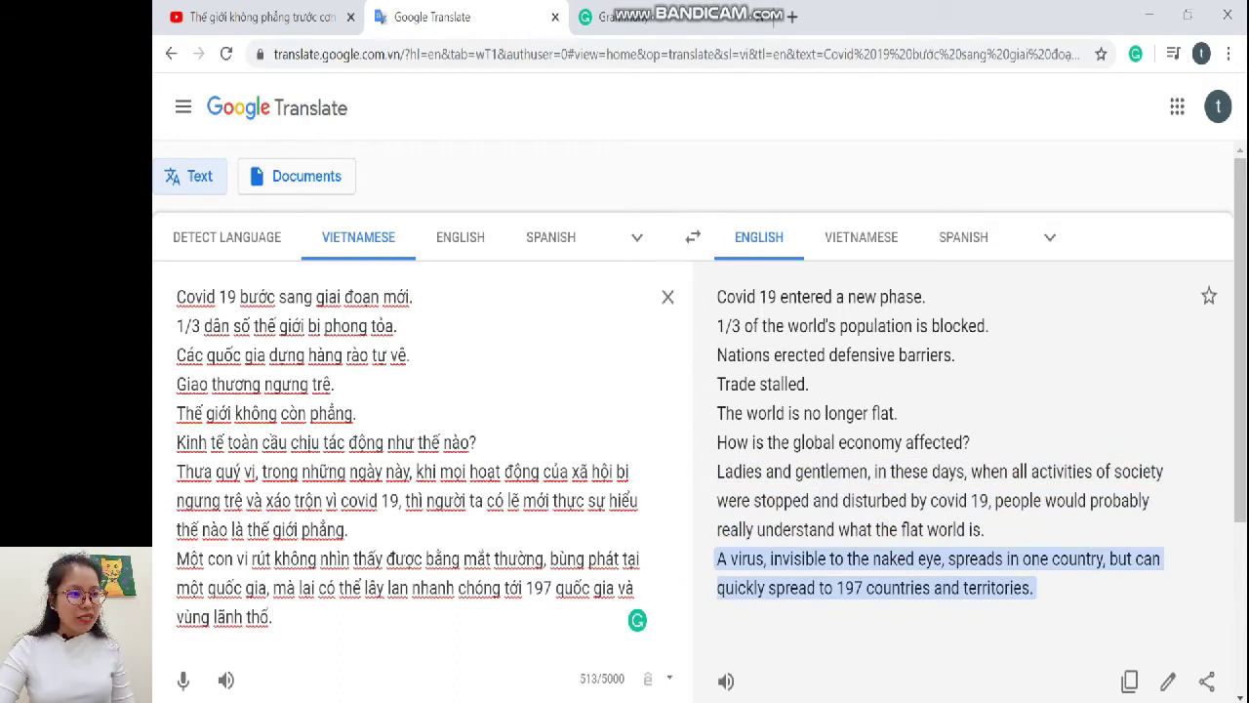
Select the entire English translation and bring it into a Grammarly document for checking.
left_click_drag(1032, 587, 718, 326)
left_click_drag(1032, 588, 719, 296)
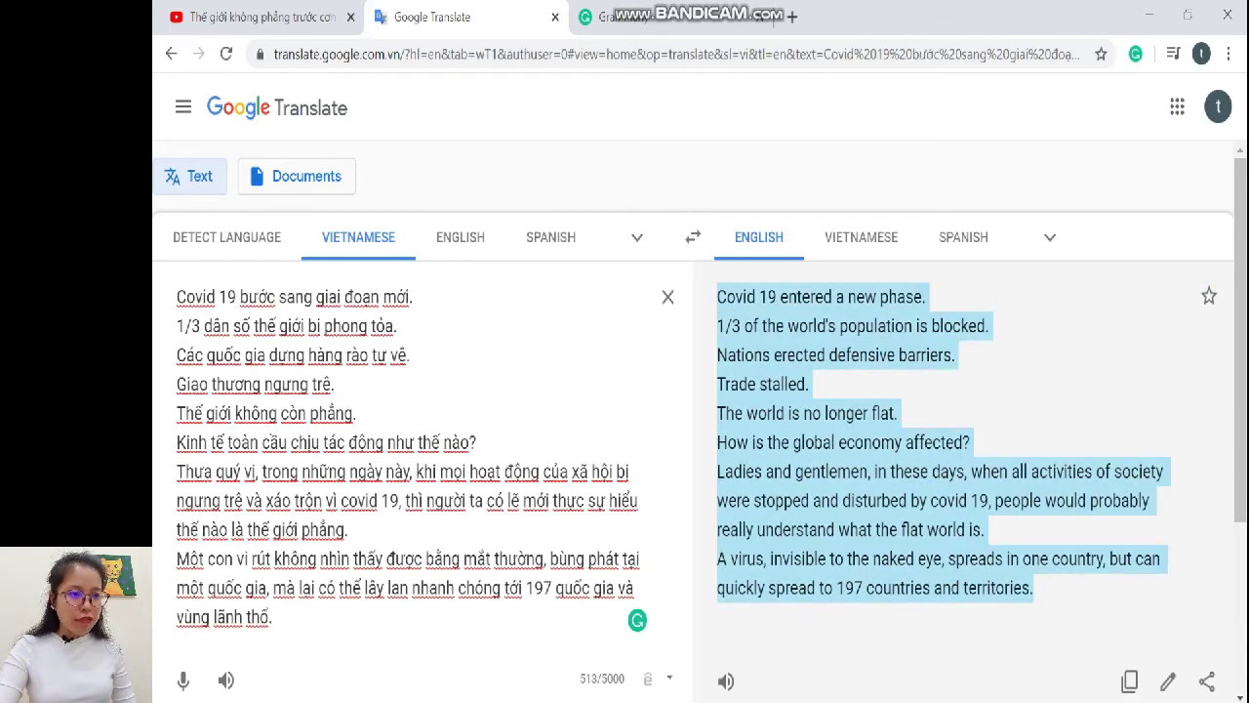
key("alt+Tab")
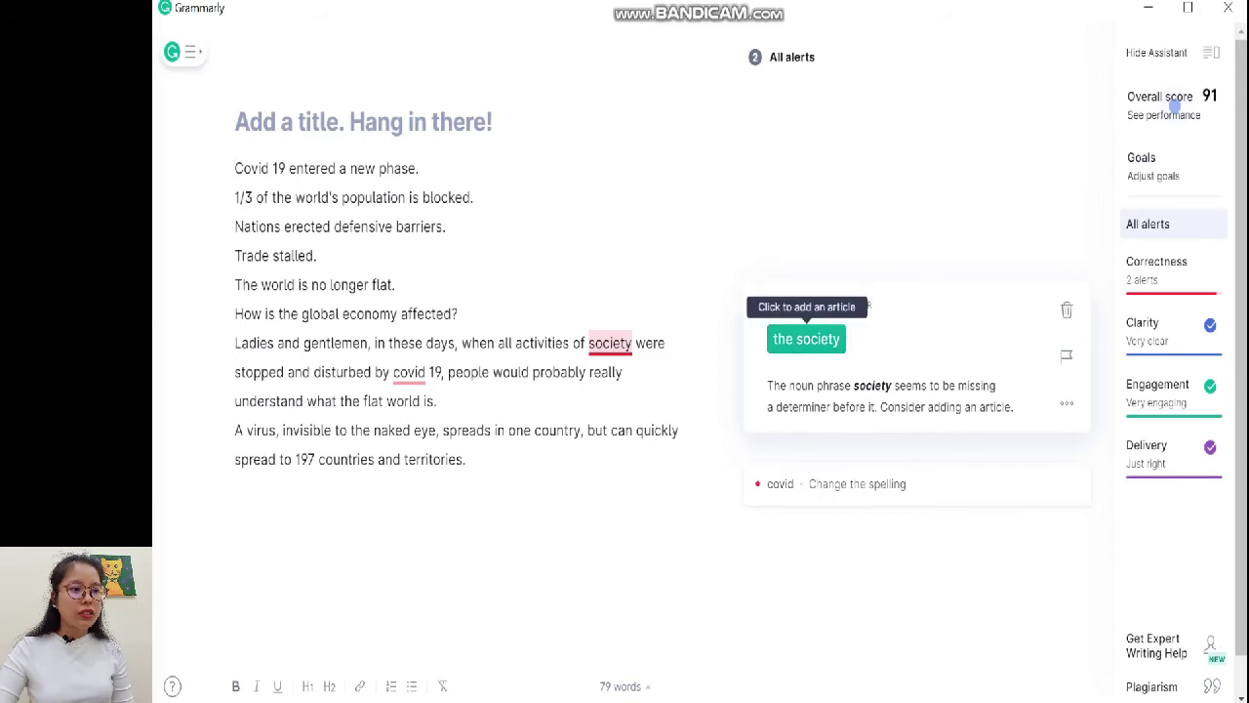
Accept the article correction "the society" and capitalise the flagged word "covid" as "Covid".
left_click(806, 339)
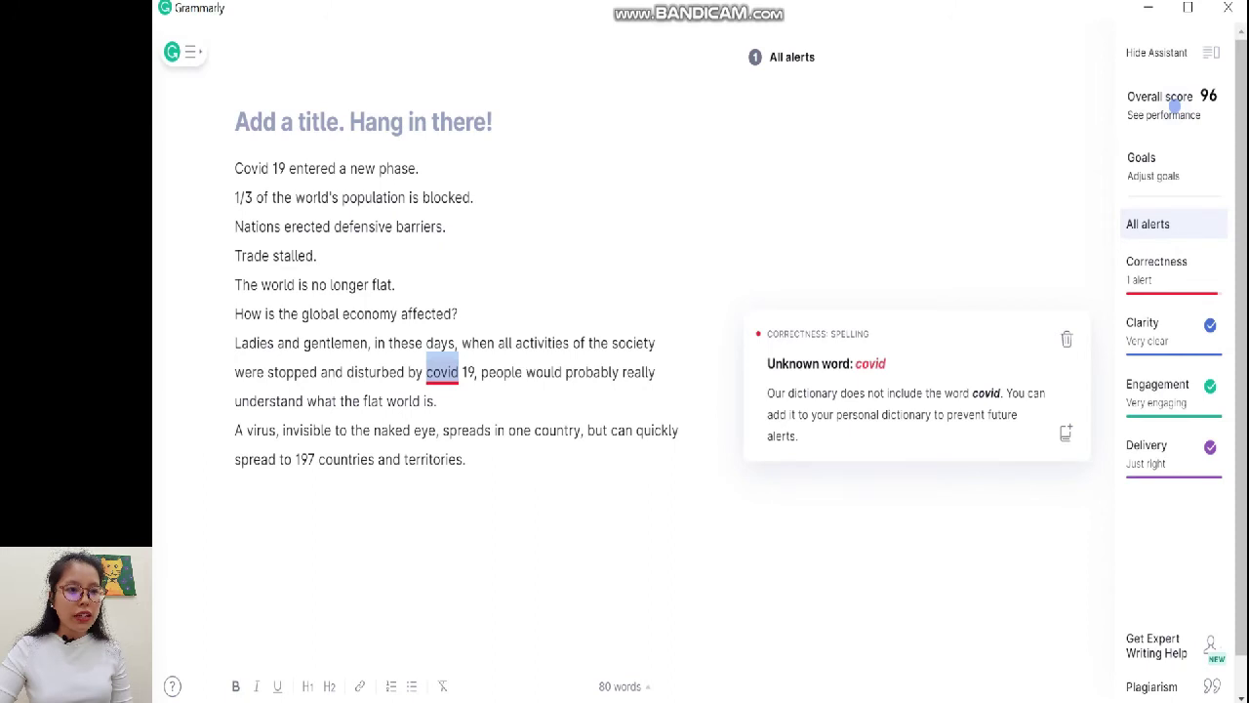
key("Delete")
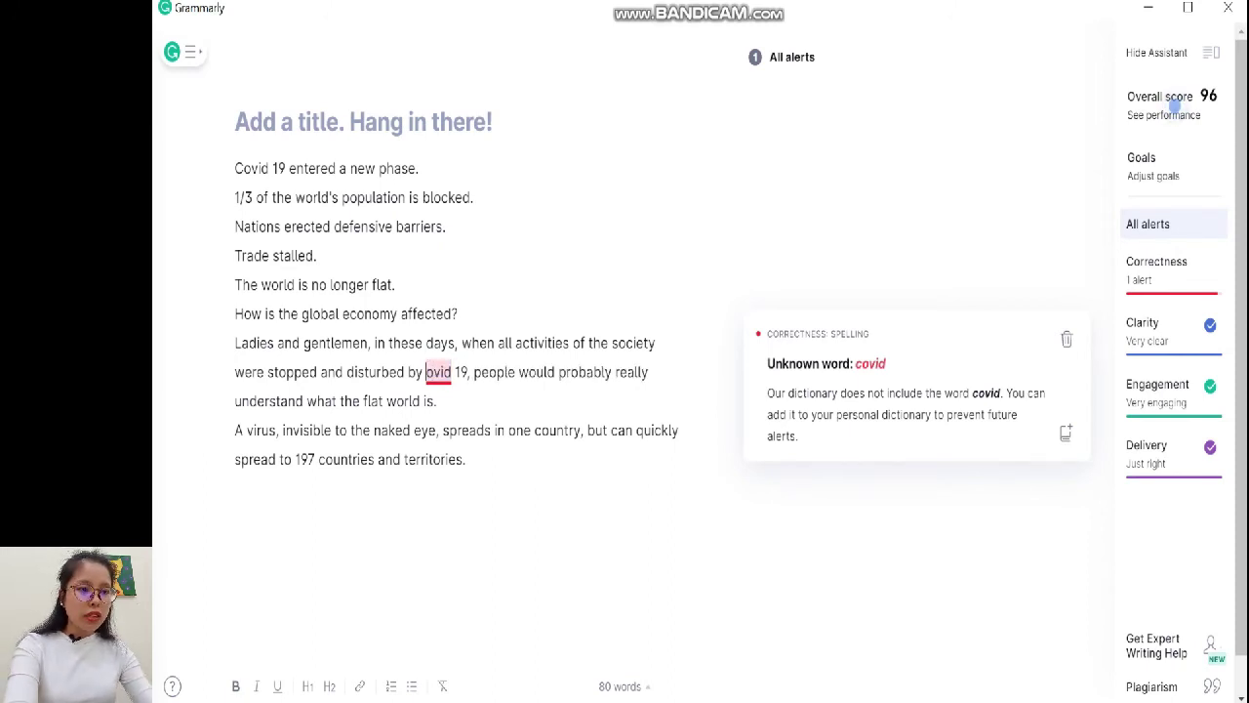
type("C")
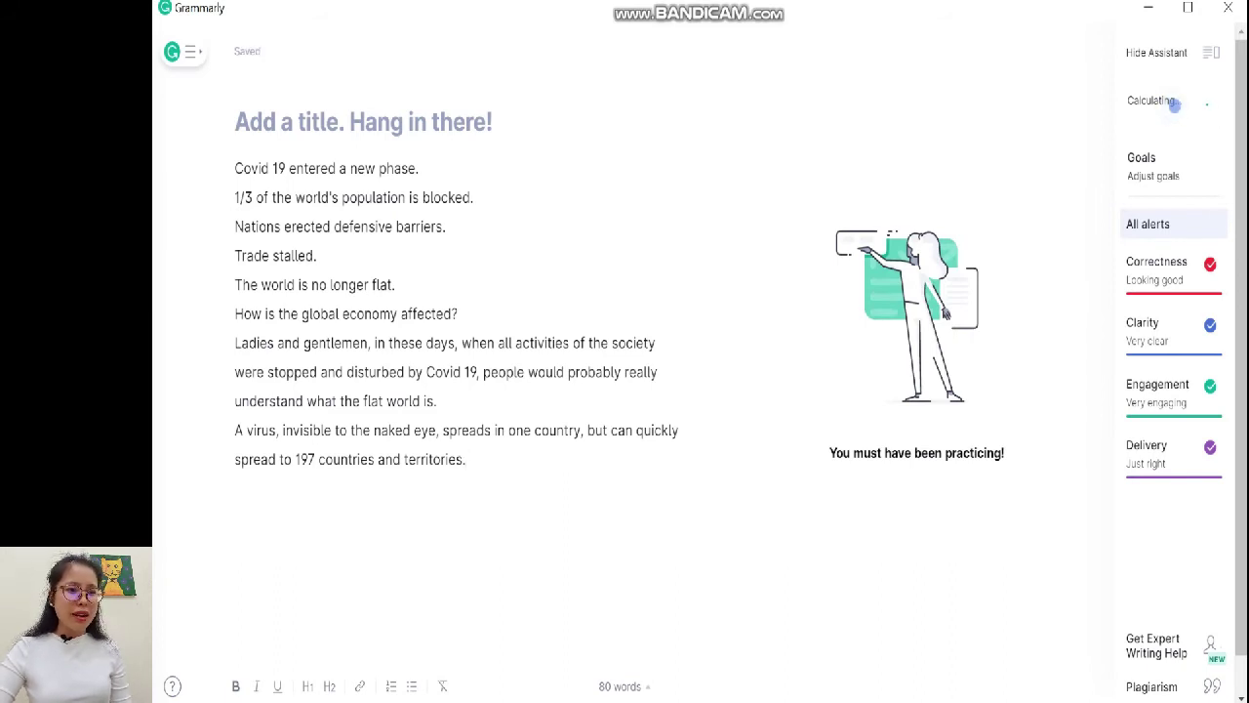
Highlight the whole corrected English text in Grammarly to review it.
key("ctrl+a")
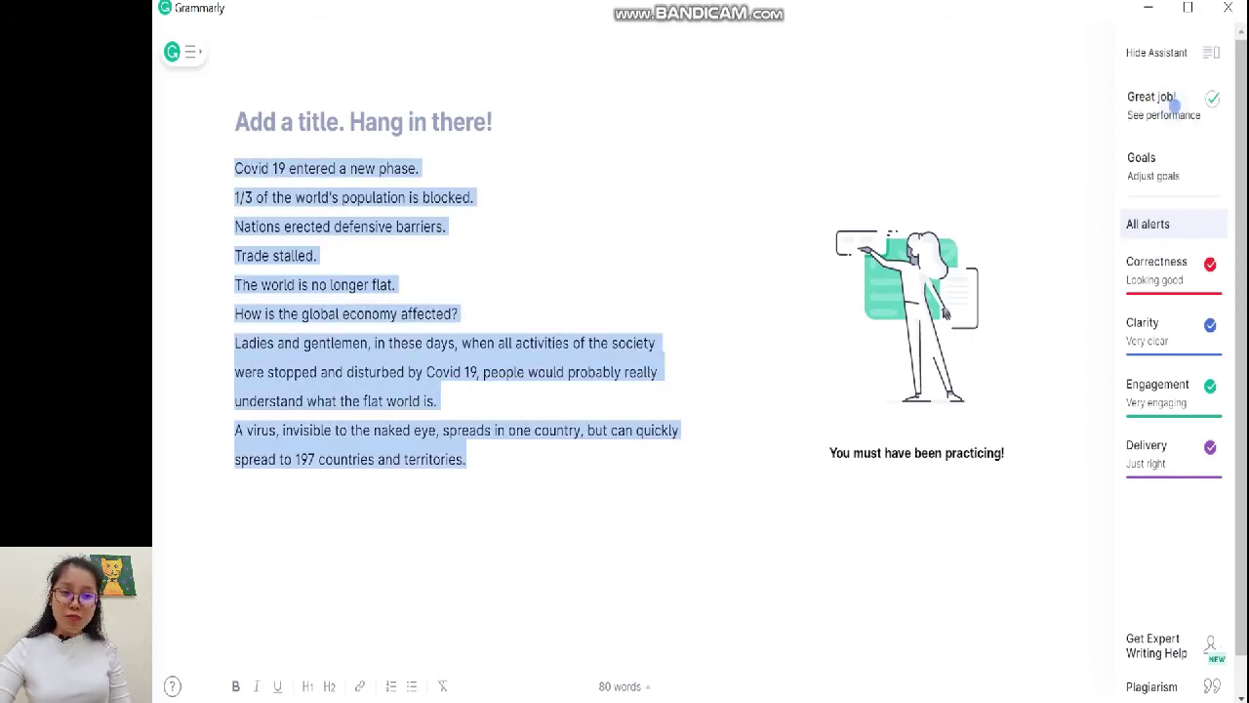
key("Right")
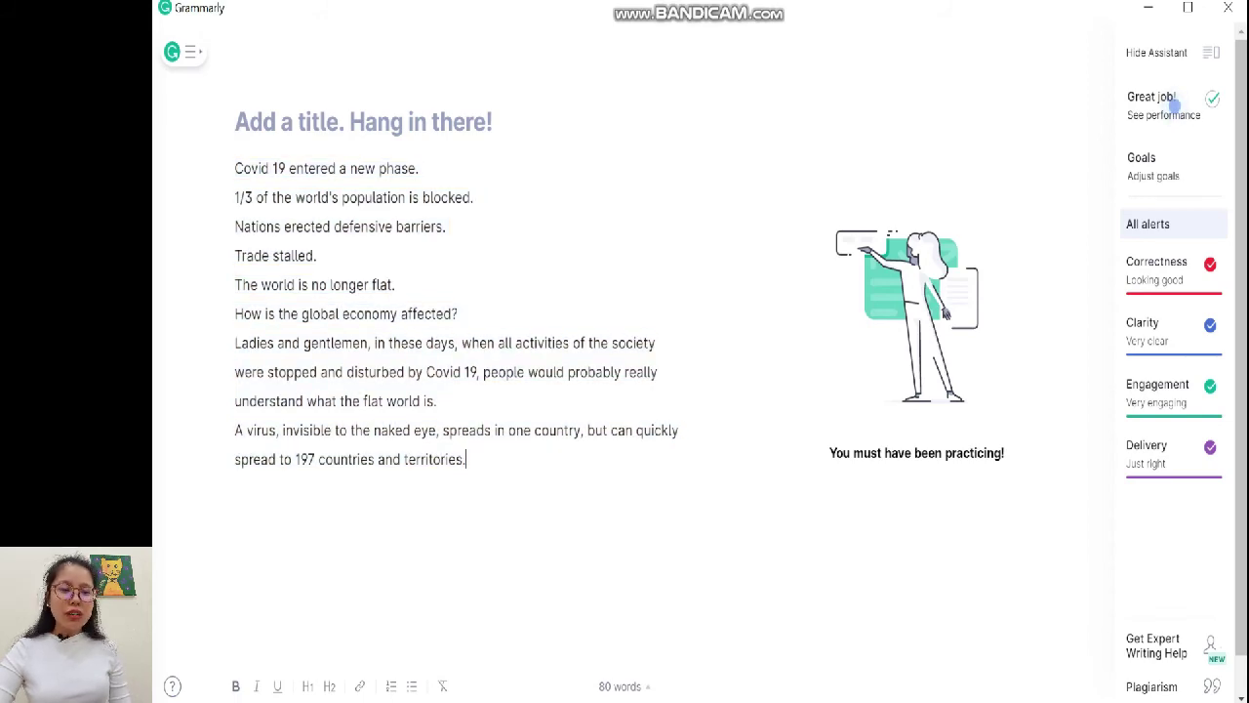
left_click_drag(465, 459, 234, 168)
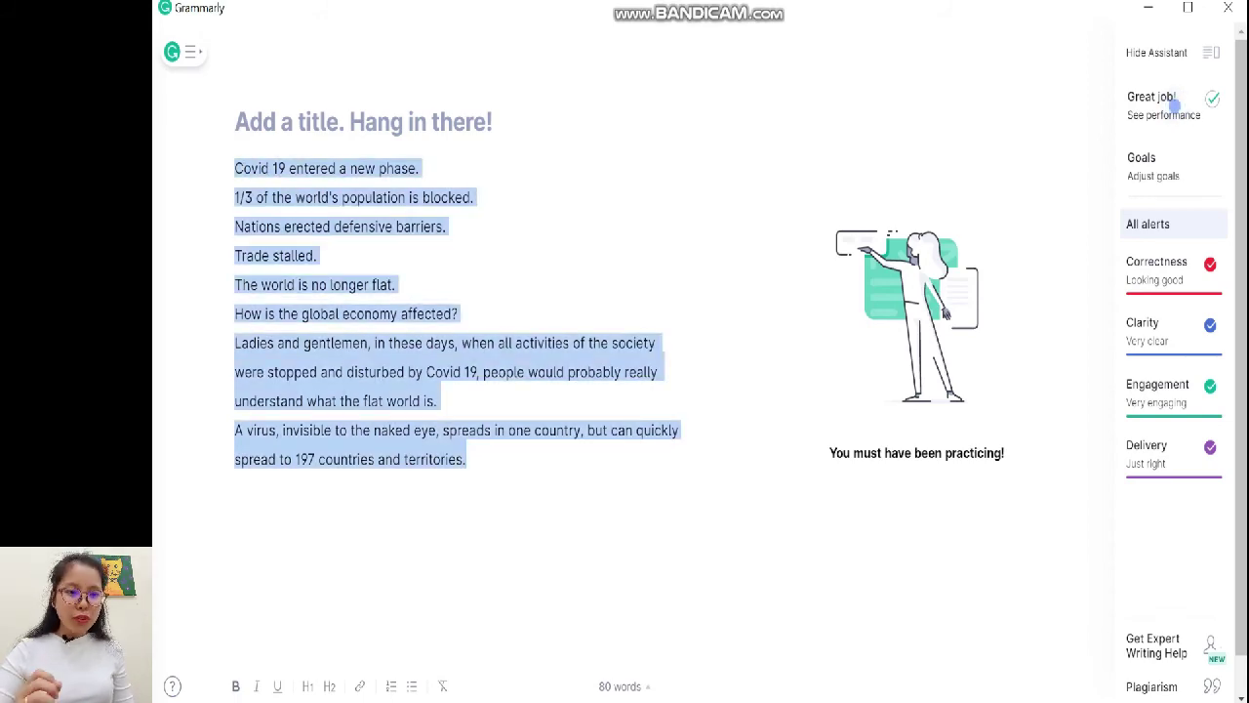
Switch back from Grammarly to the YouTube video in the browser and rewind it to the beginning.
key("alt+Tab")
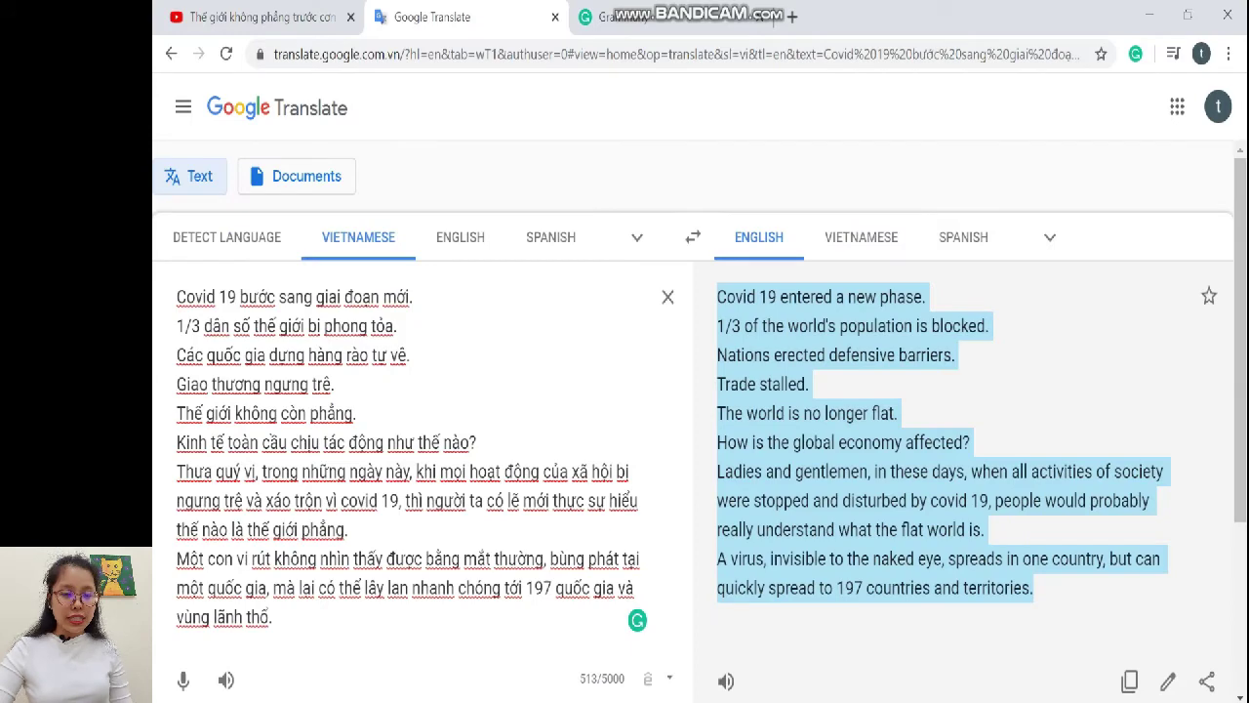
left_click(275, 17)
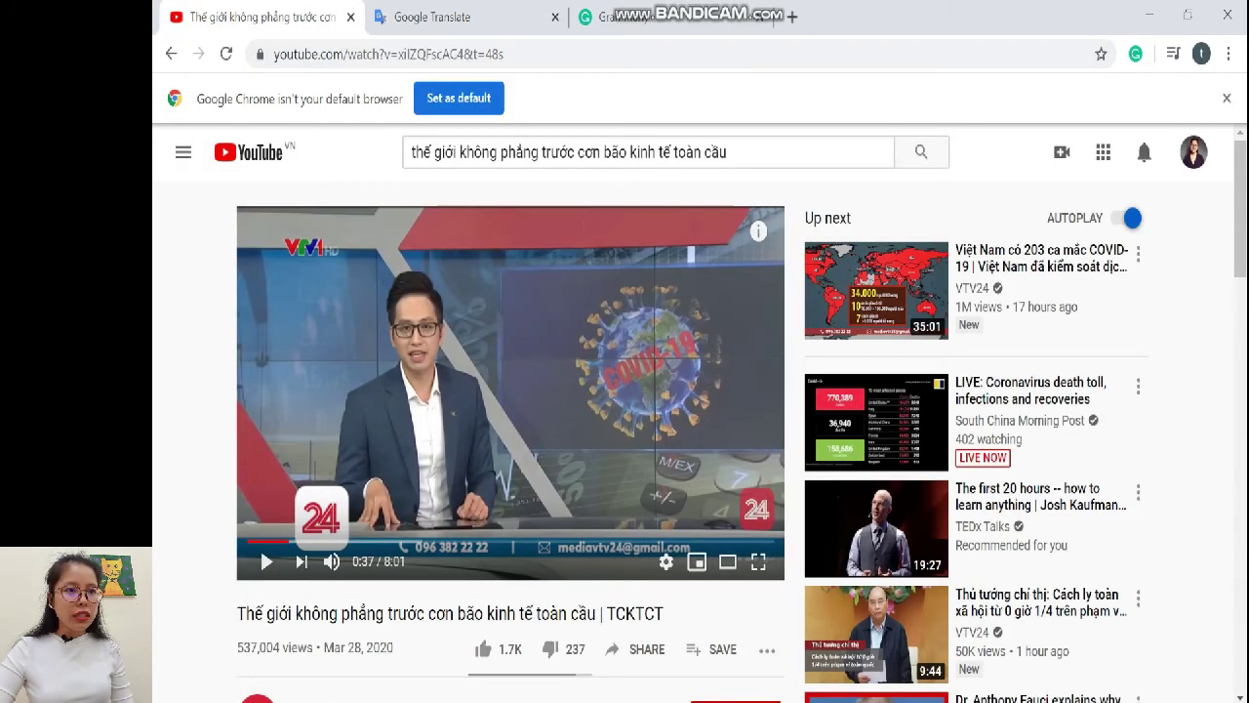
key("alt+Tab")
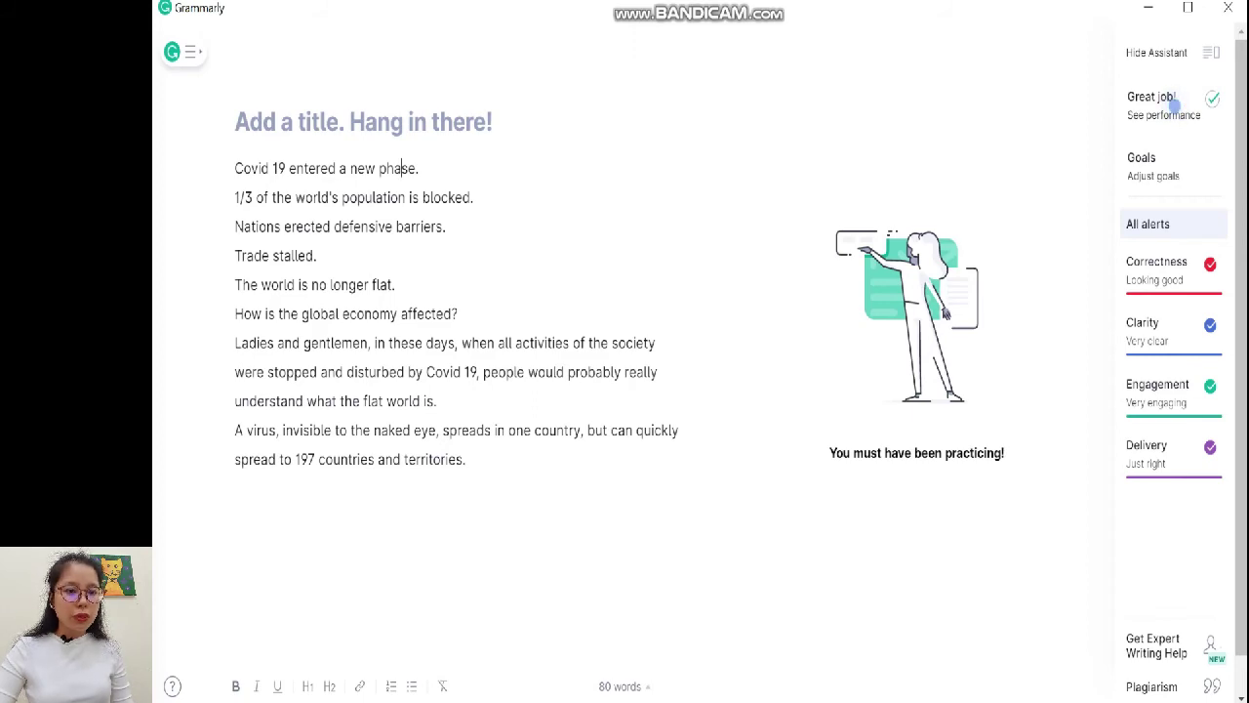
mouse_move(258, 699)
left_click(258, 639)
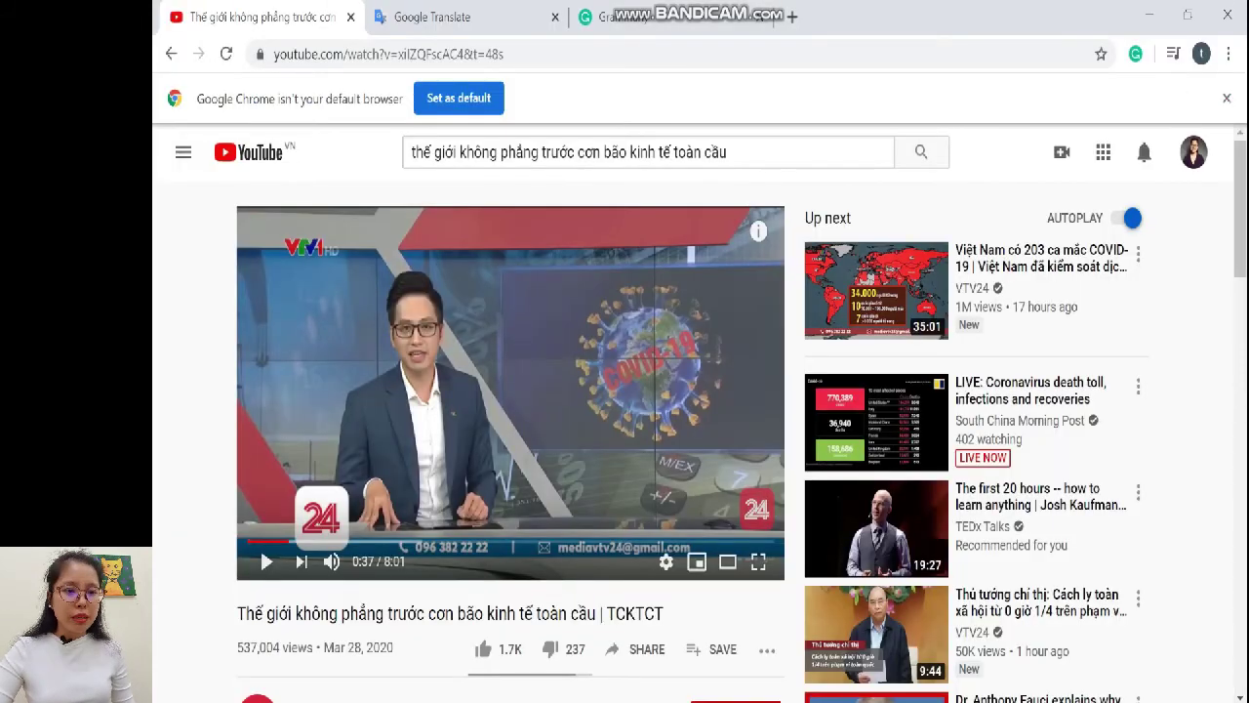
left_click(248, 539)
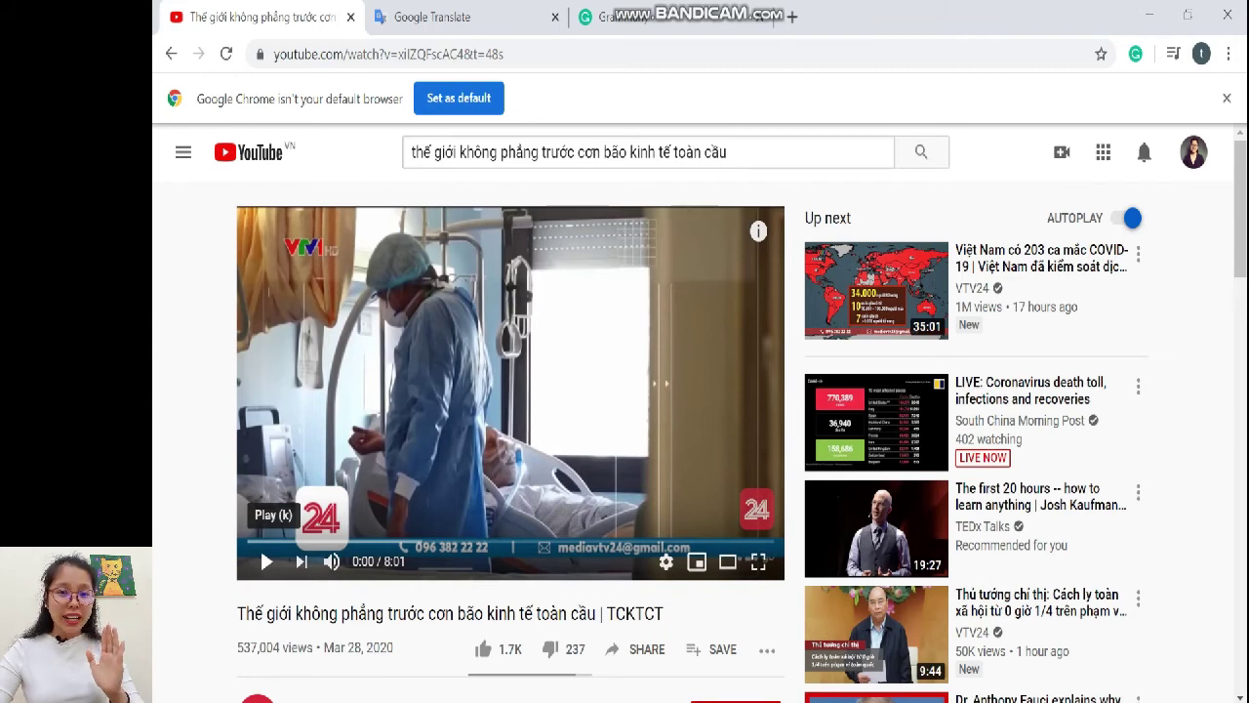
left_click(266, 561)
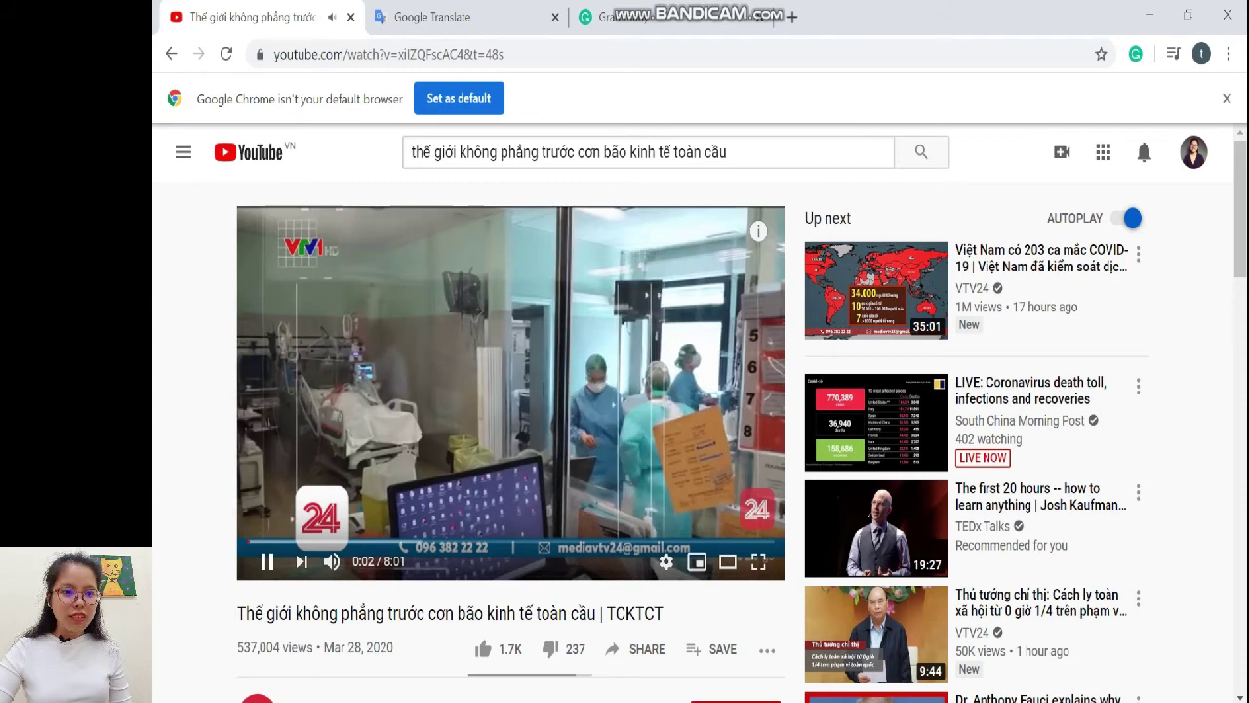
left_click(267, 561)
left_click(247, 541)
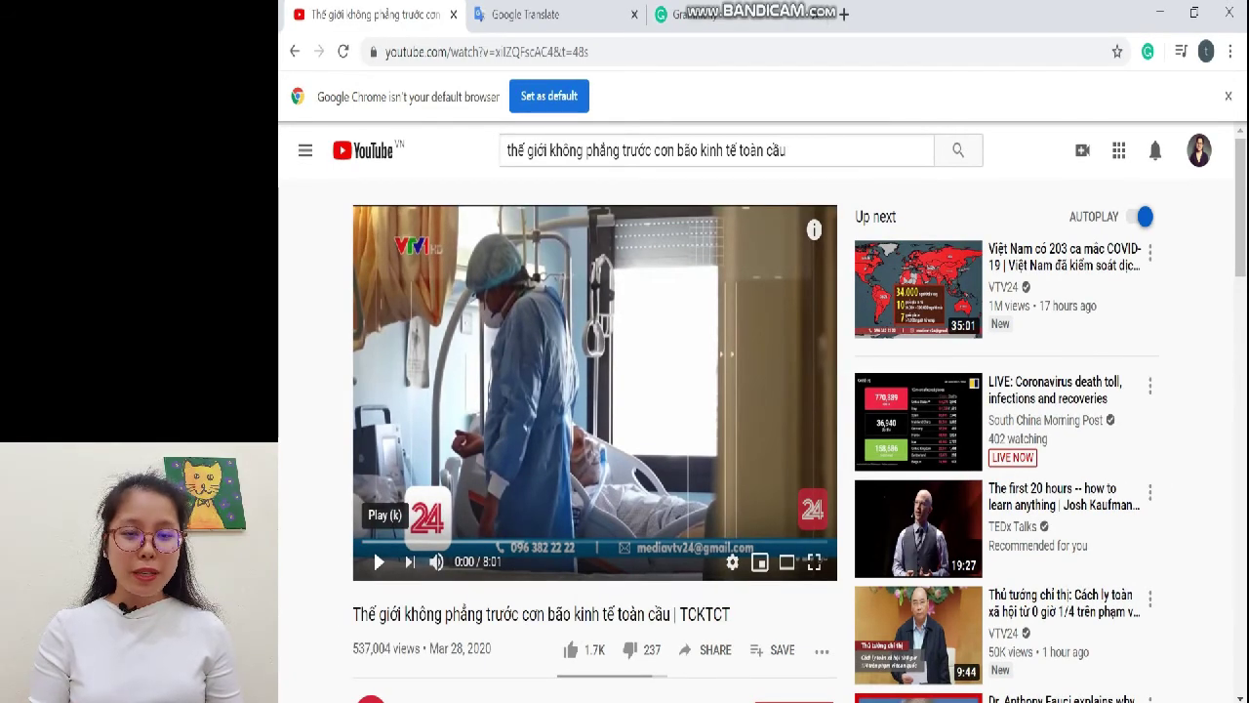
Play the YouTube video from the beginning and pause it during the presenter's studio introduction.
left_click(374, 553)
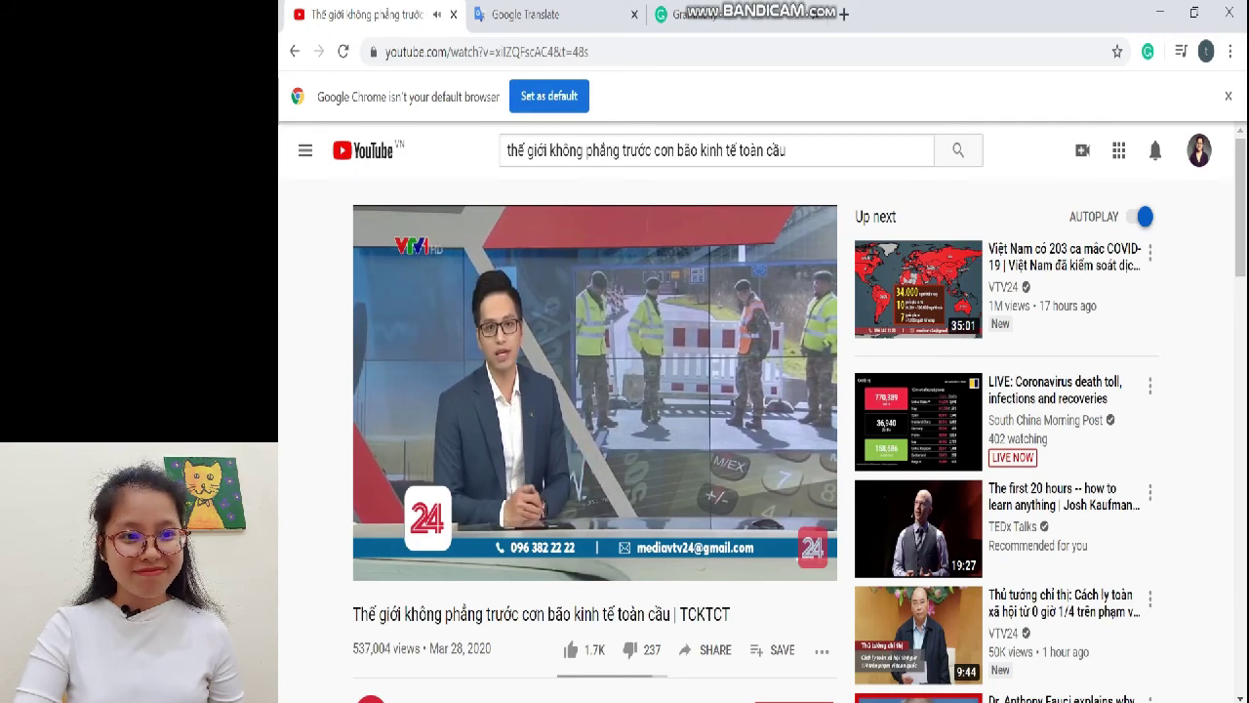
left_click(371, 567)
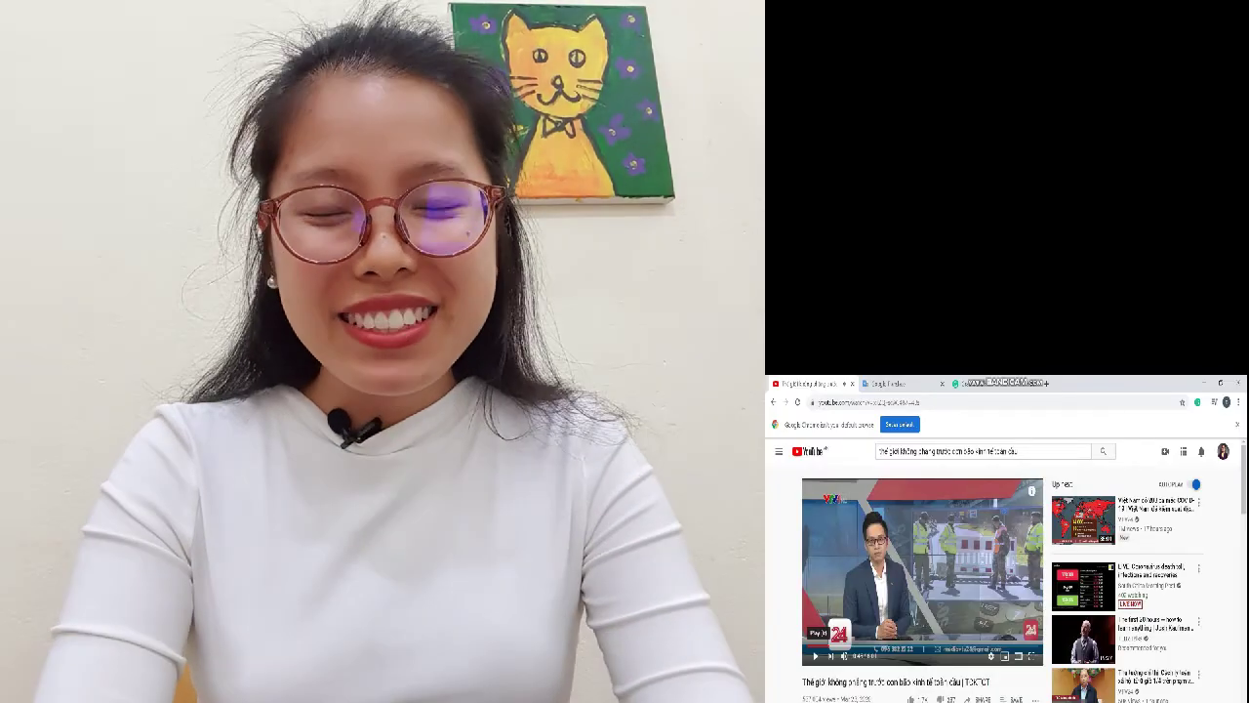